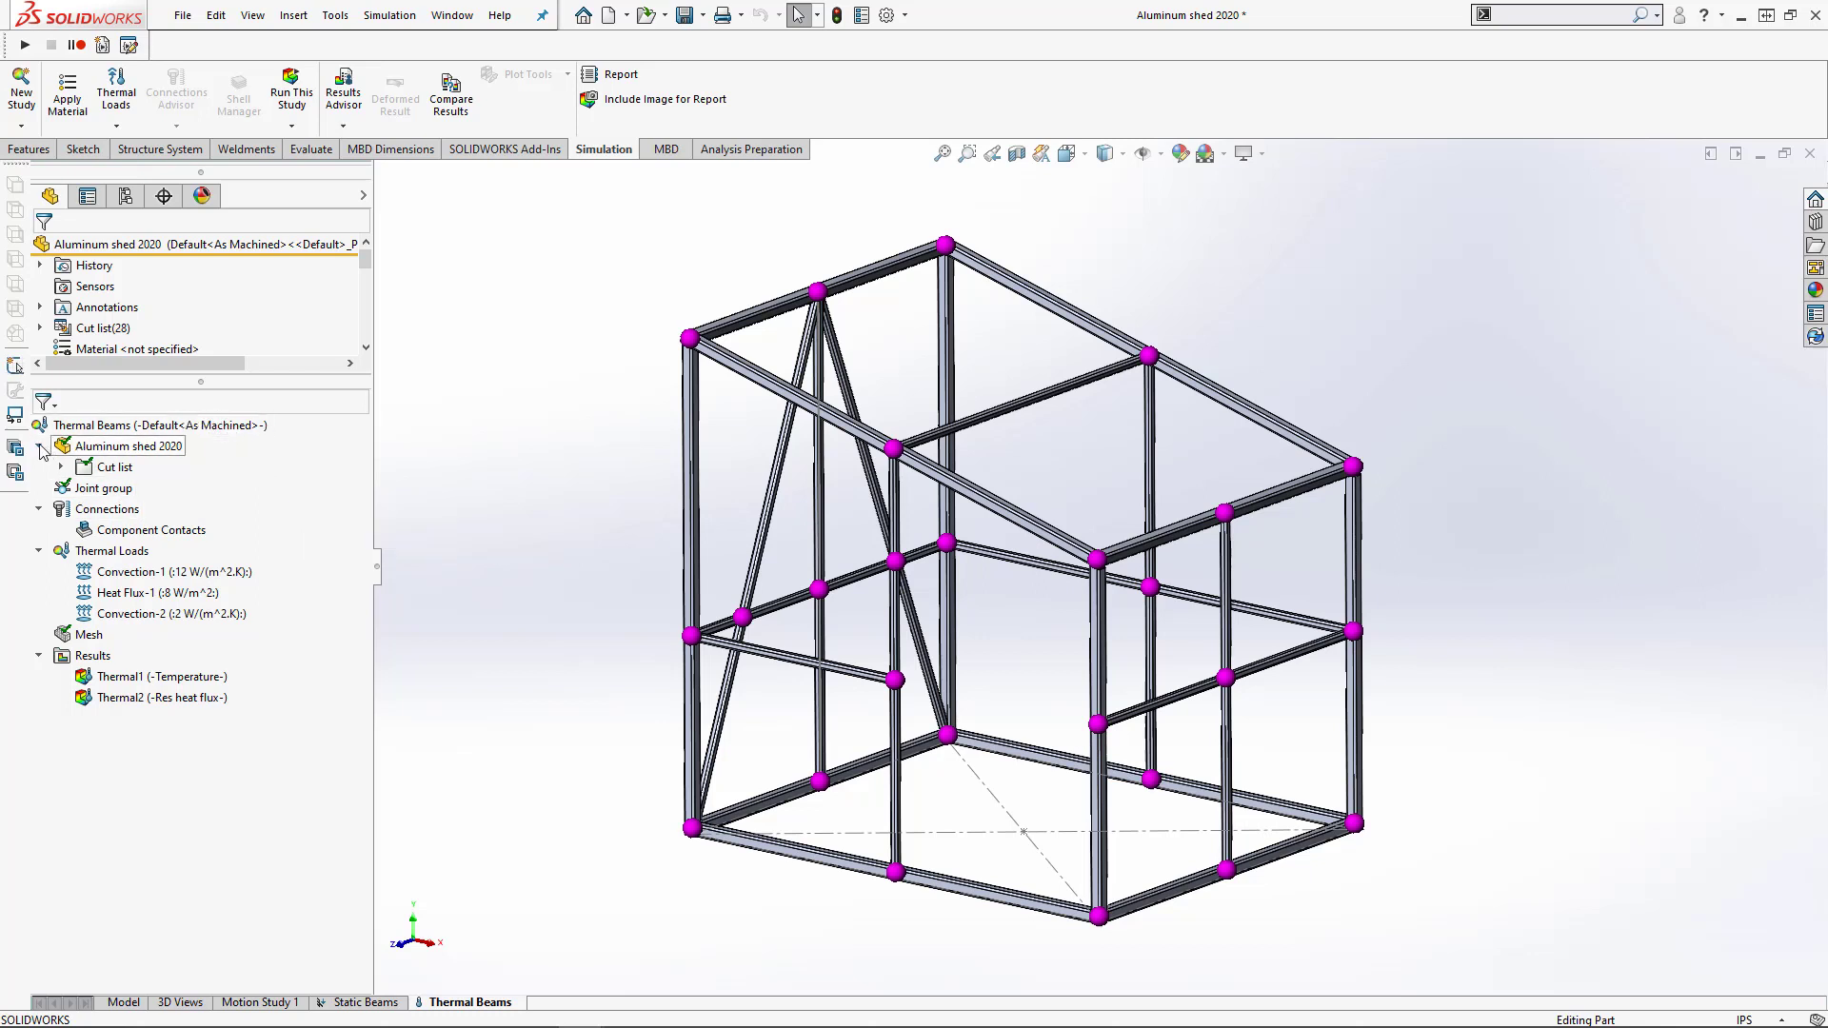
- Expand the Thermal Beams cut list to show the 3x3 square-tube members and their bodies
click(61, 467)
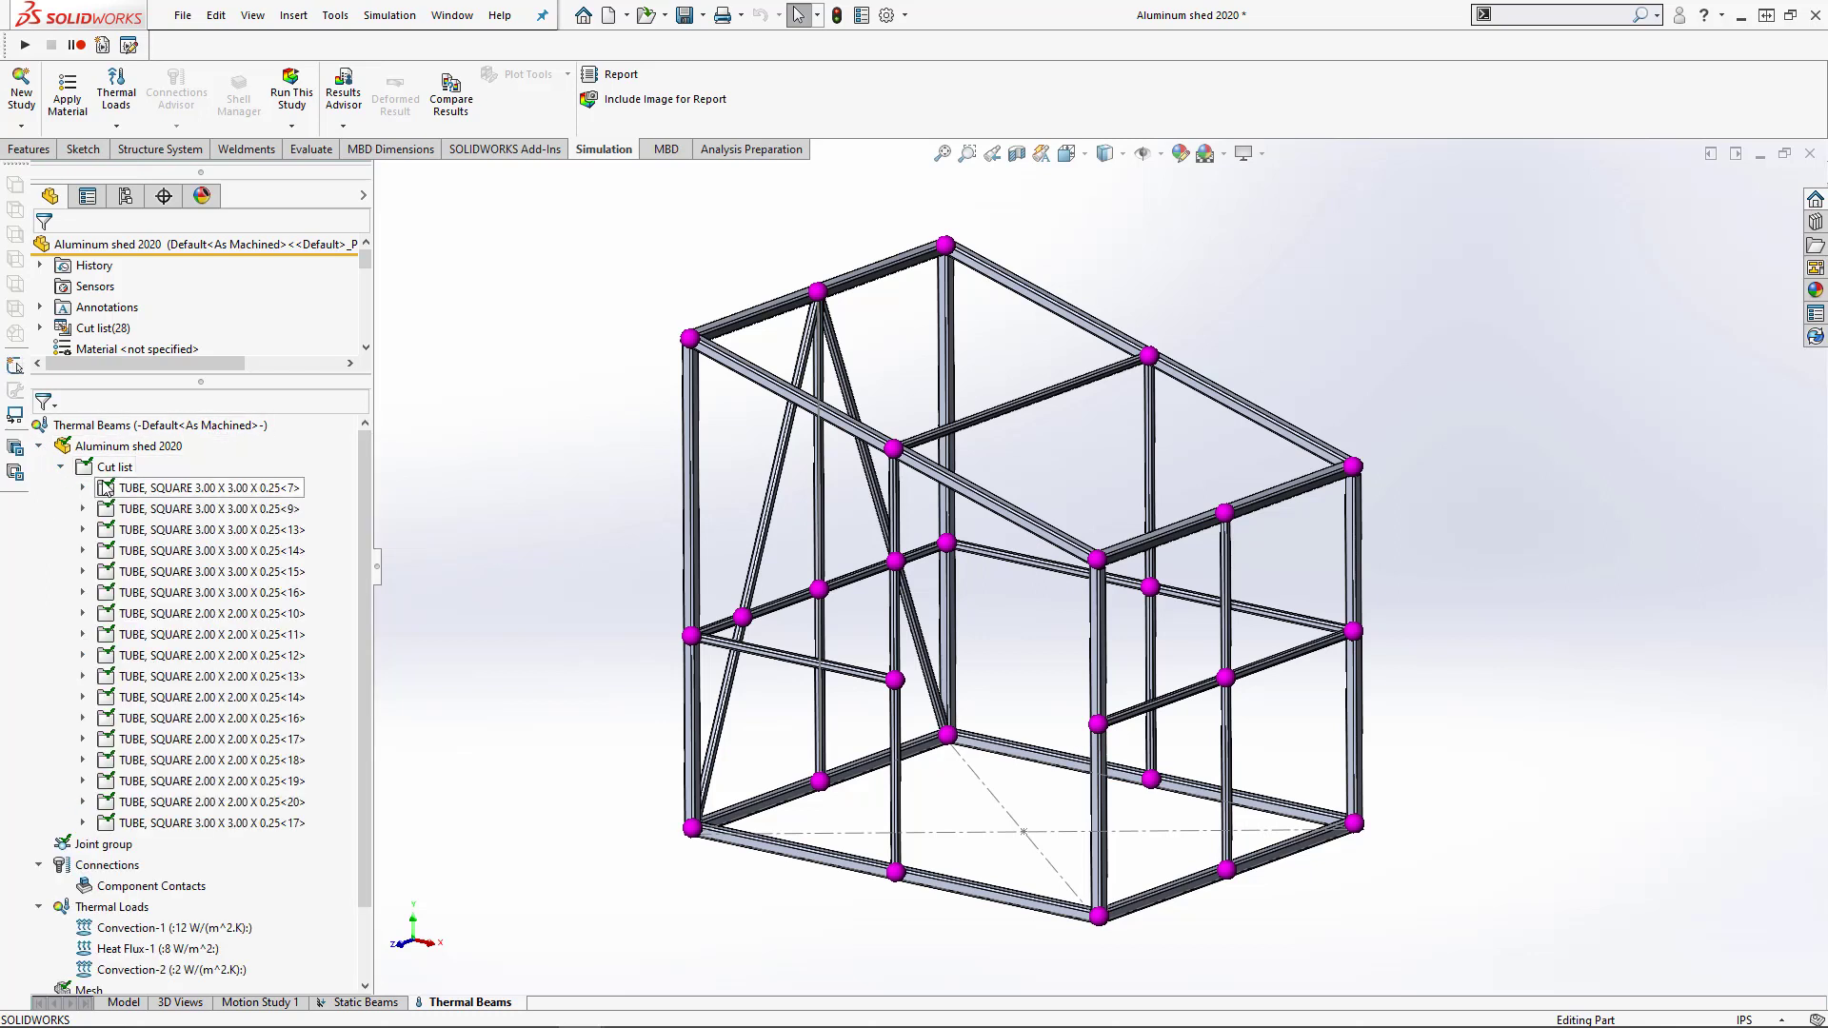
click(83, 488)
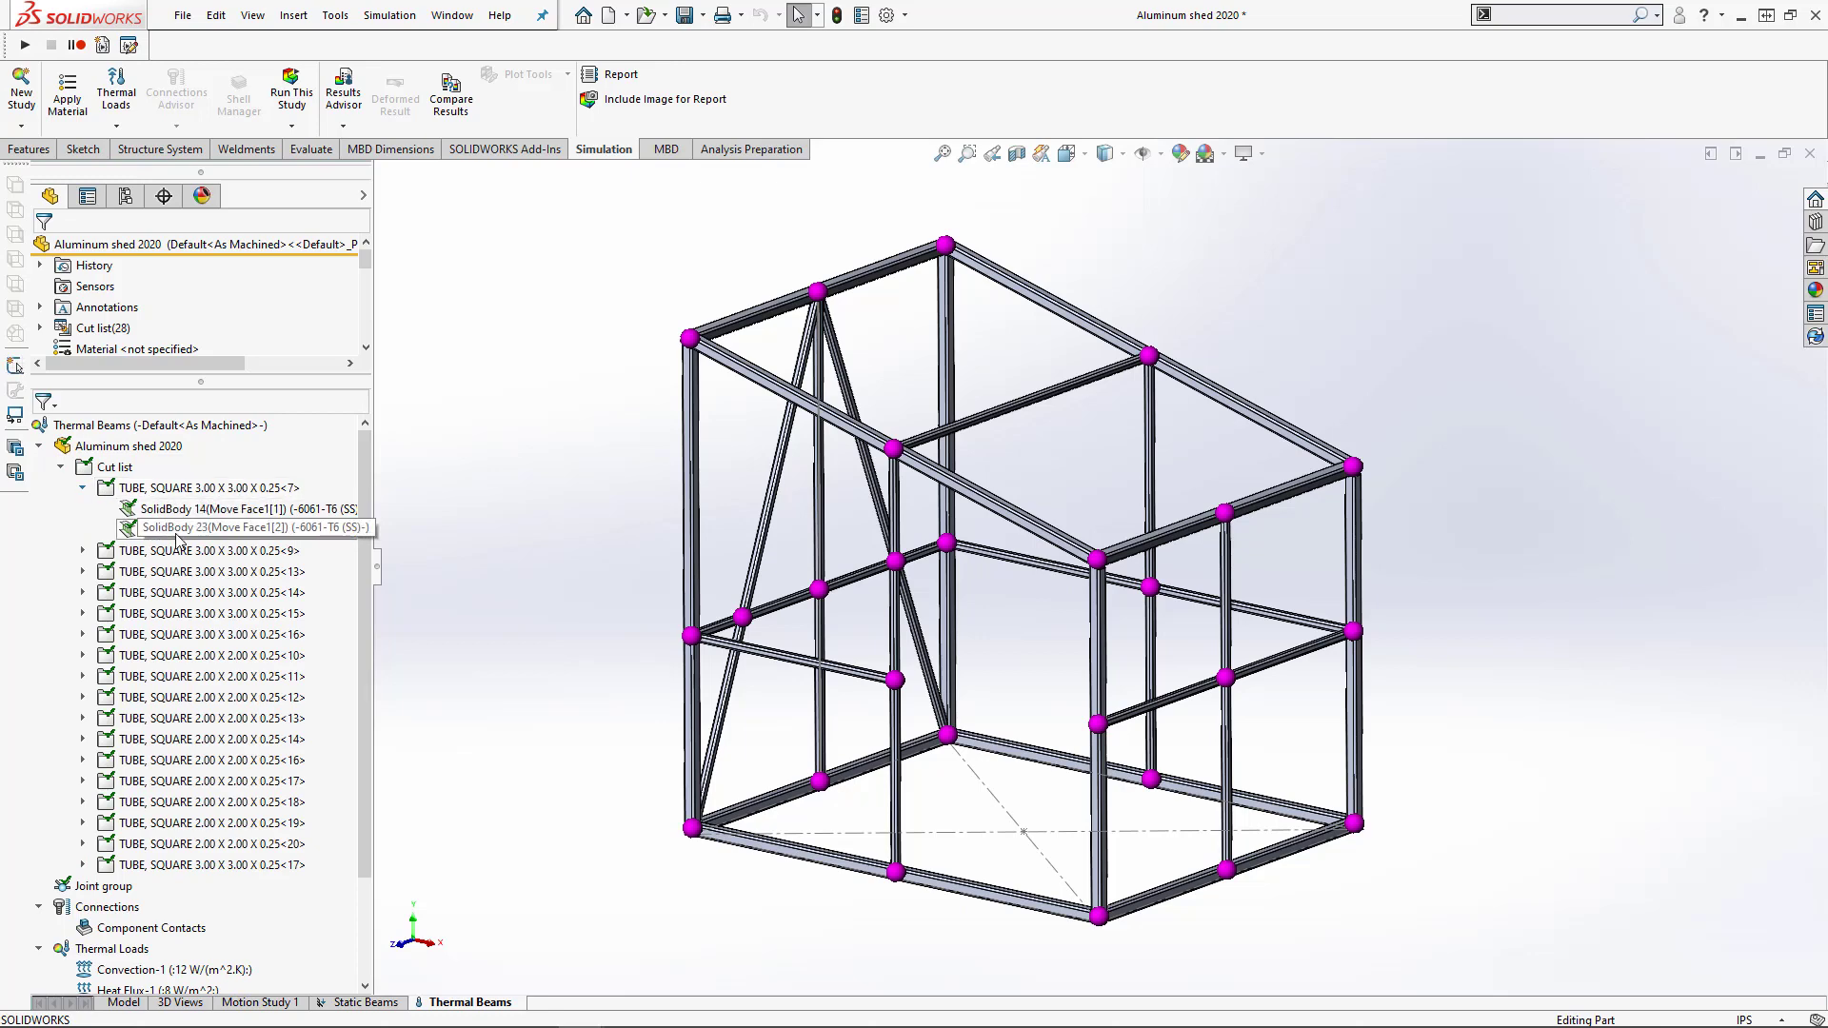
scroll(181, 533, down, 2)
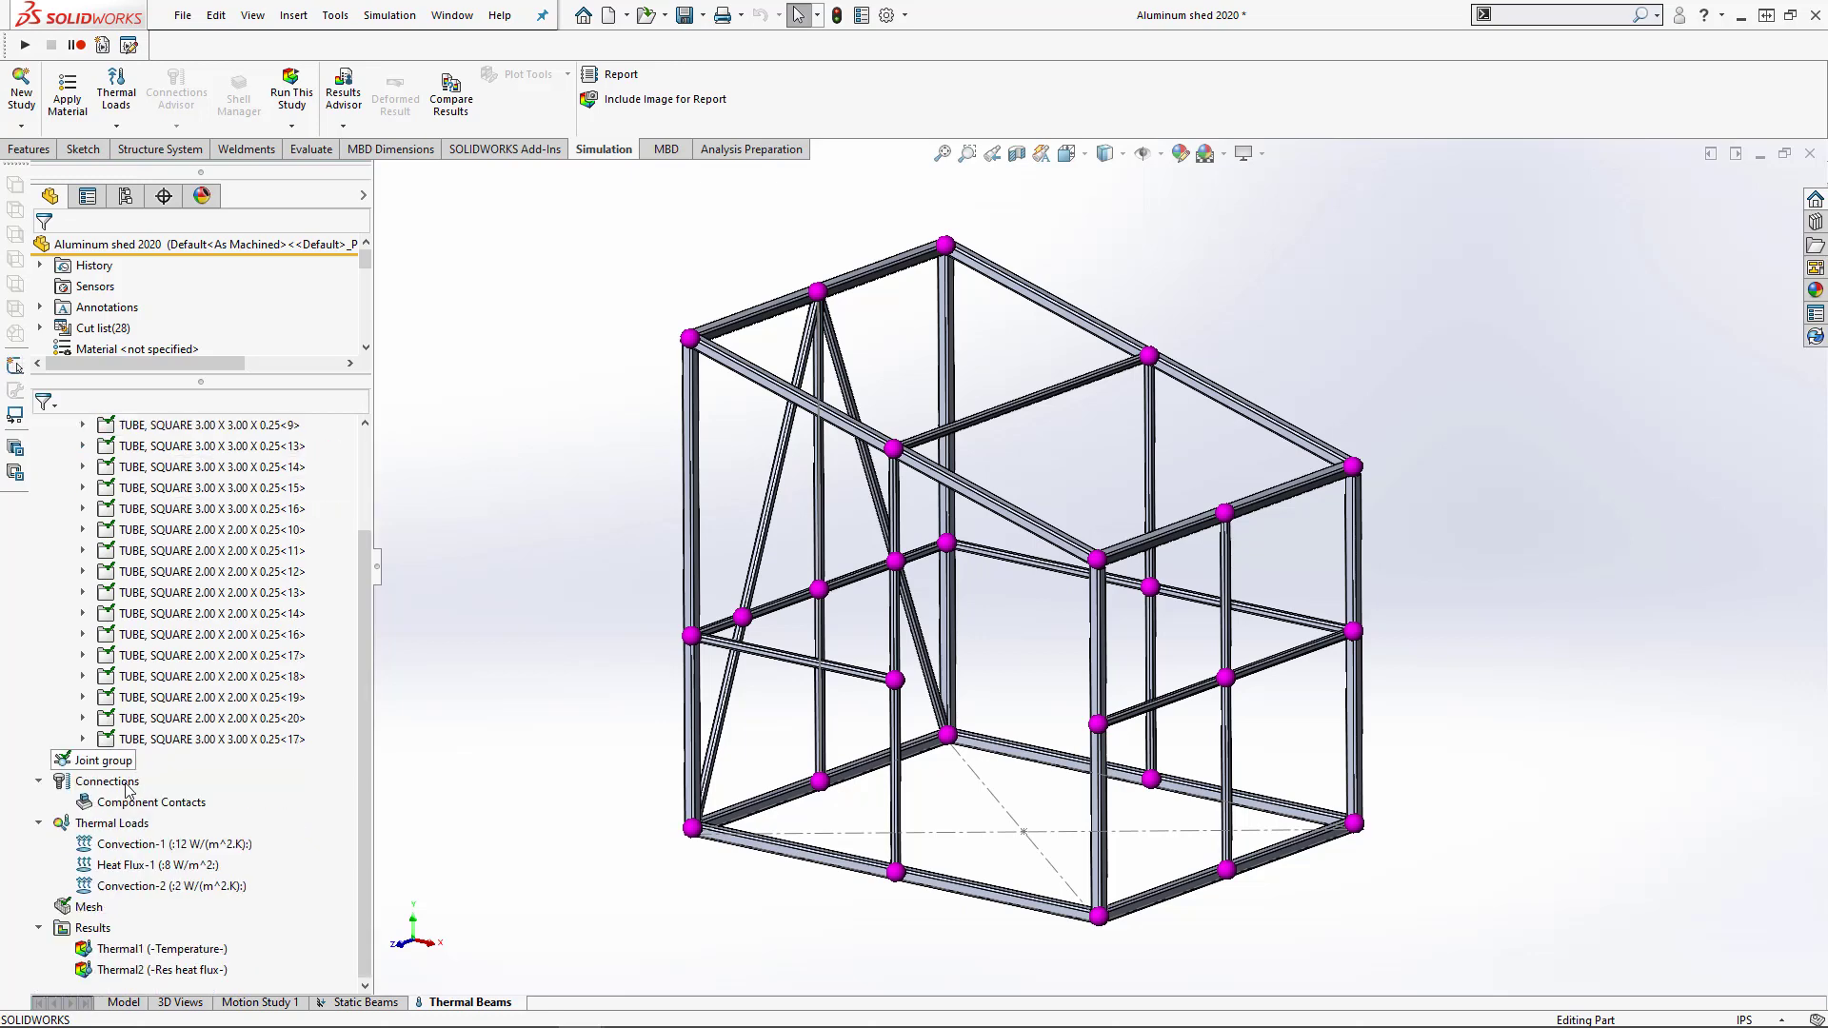
- Try a temperature load on a joint, then a frame beam, and close it without adding it
click(142, 831)
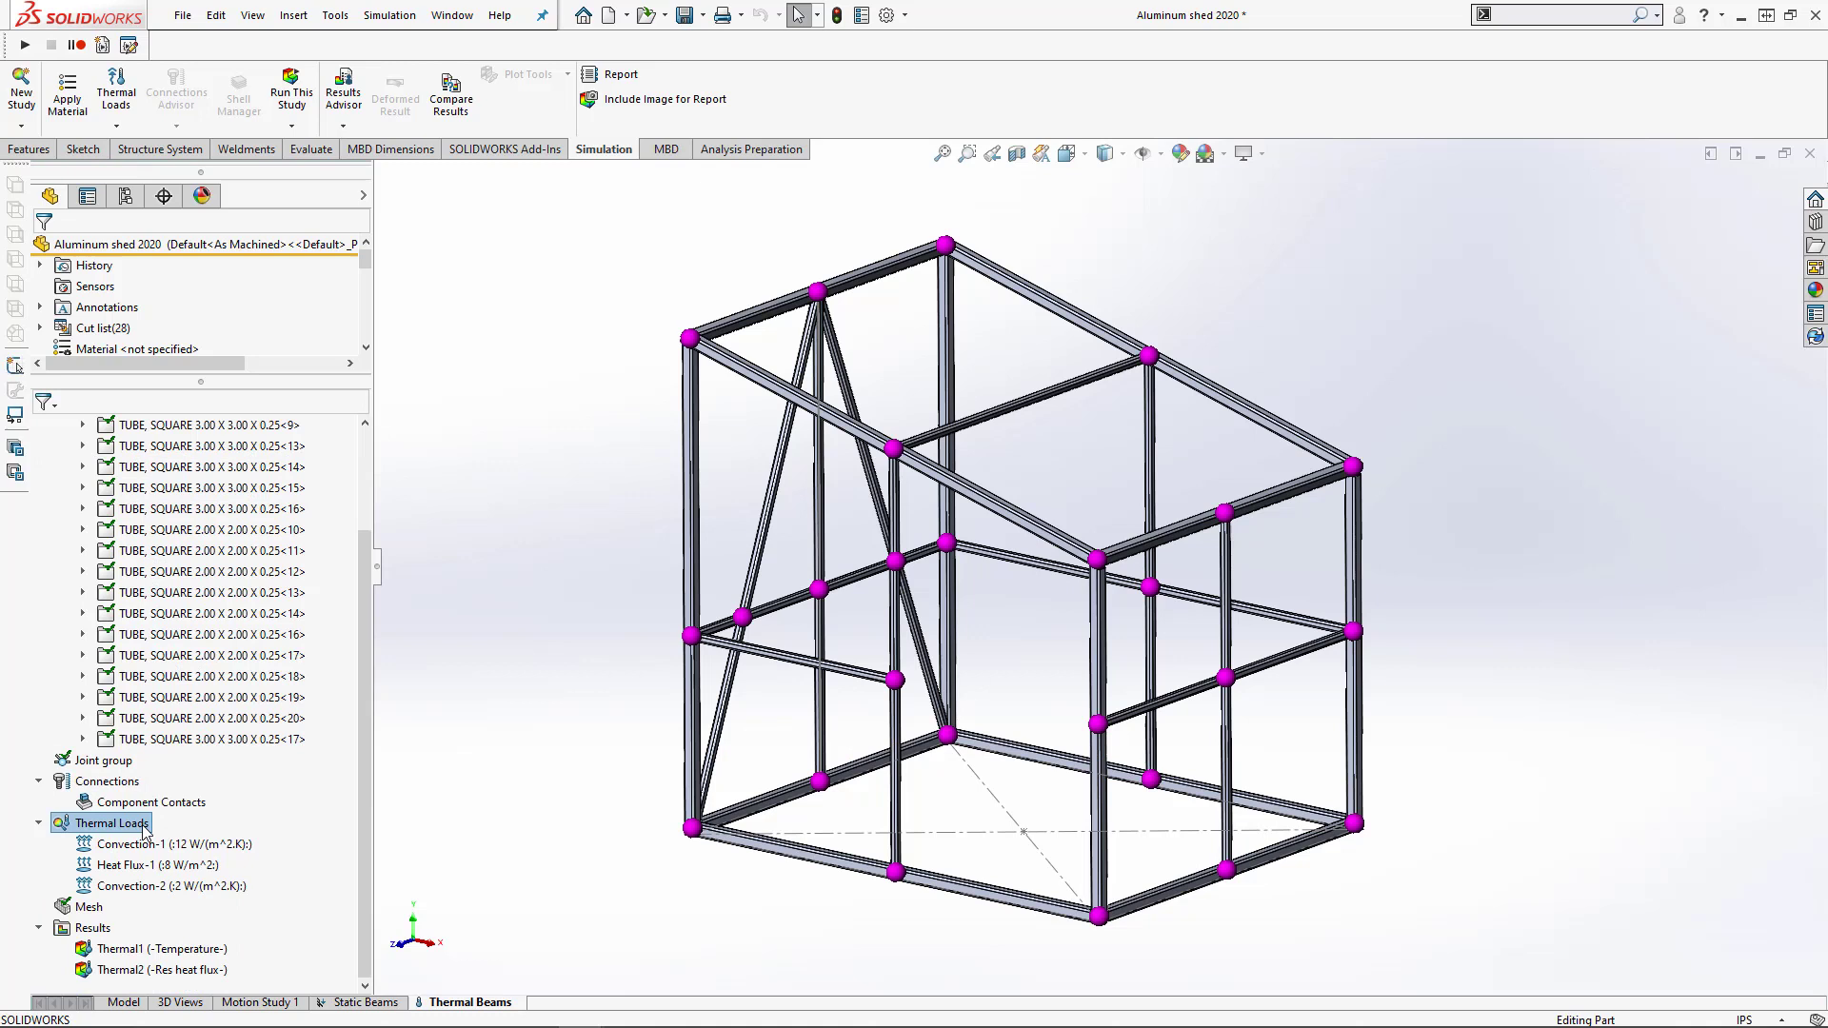
right_click(144, 824)
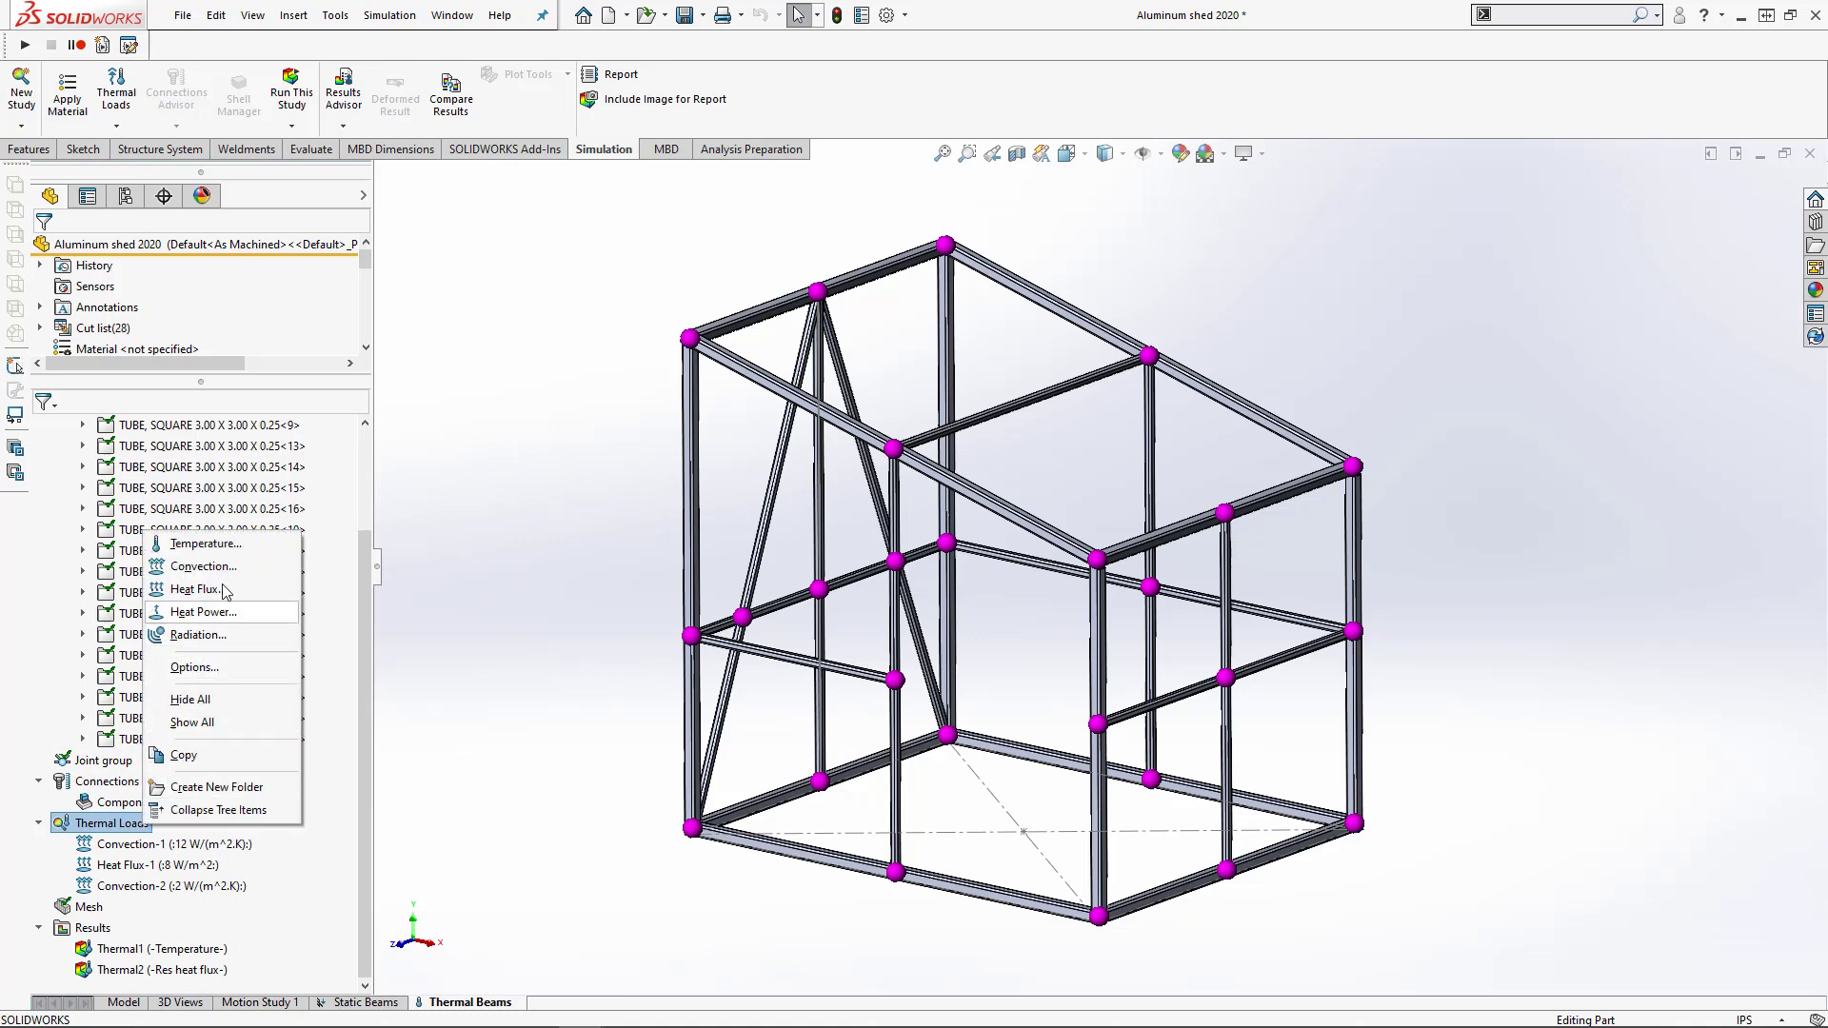
click(236, 544)
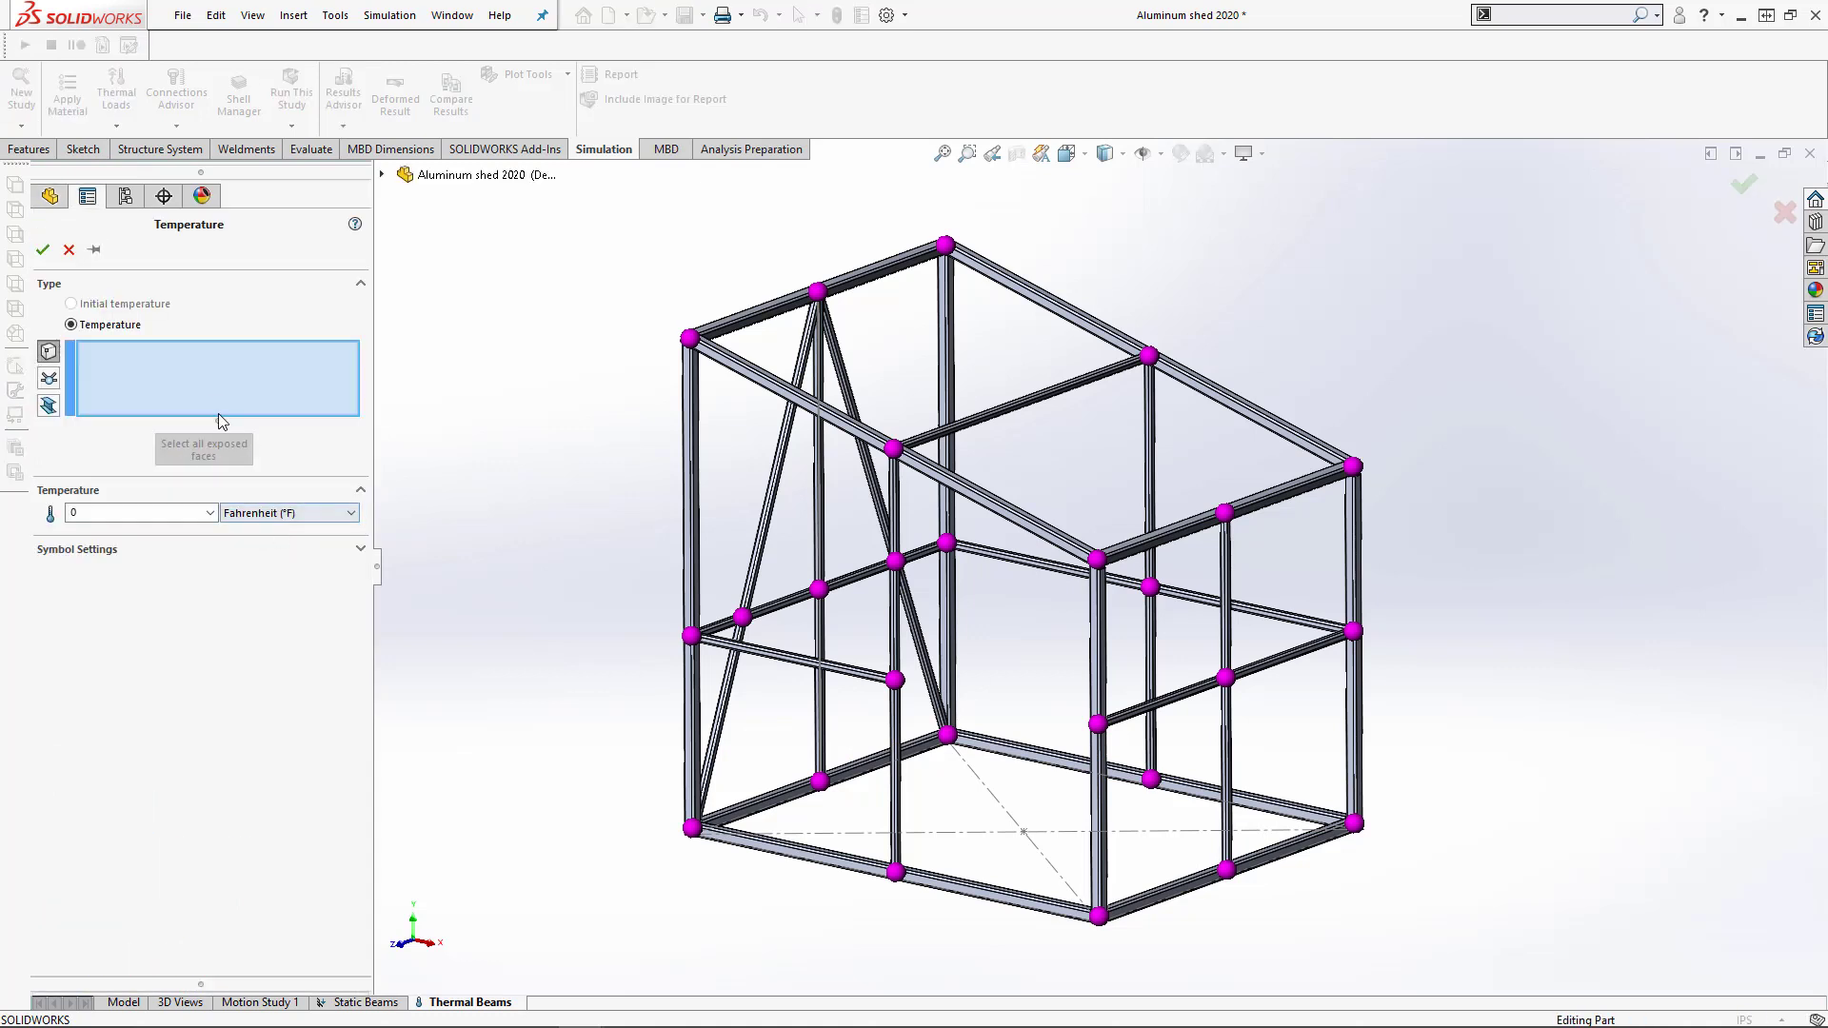
click(47, 379)
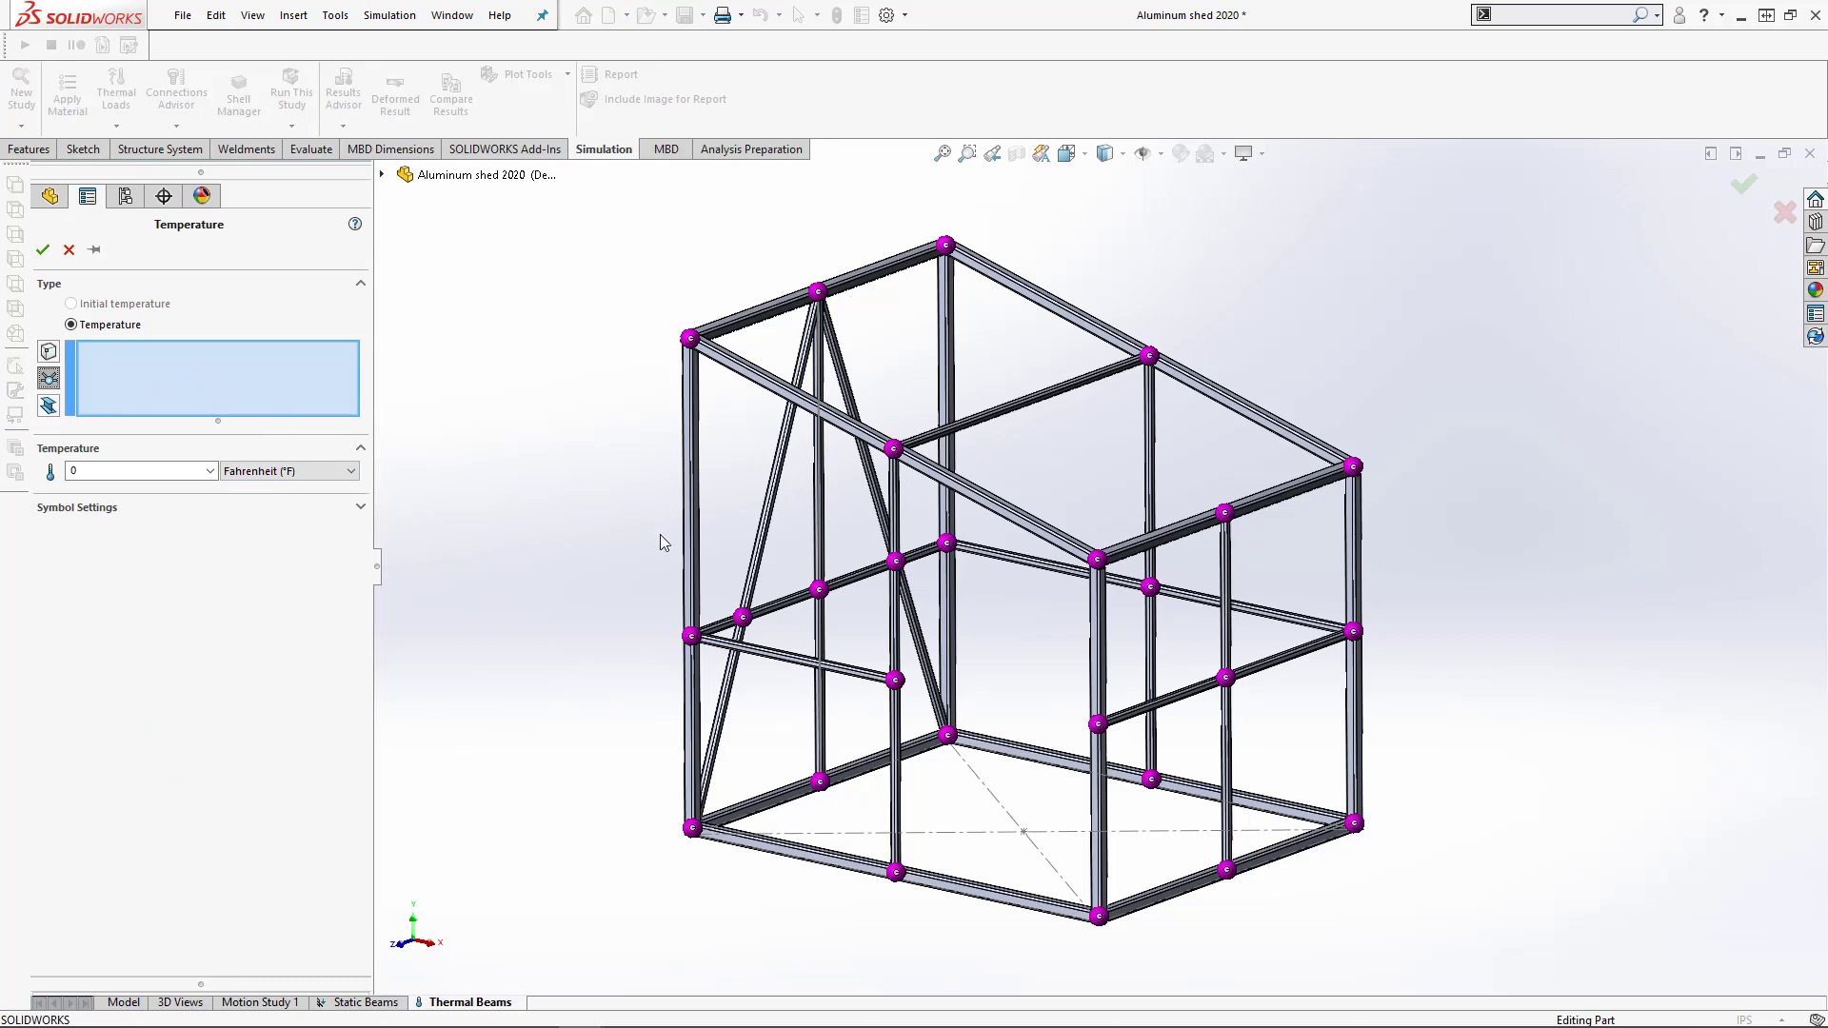
click(947, 548)
click(51, 407)
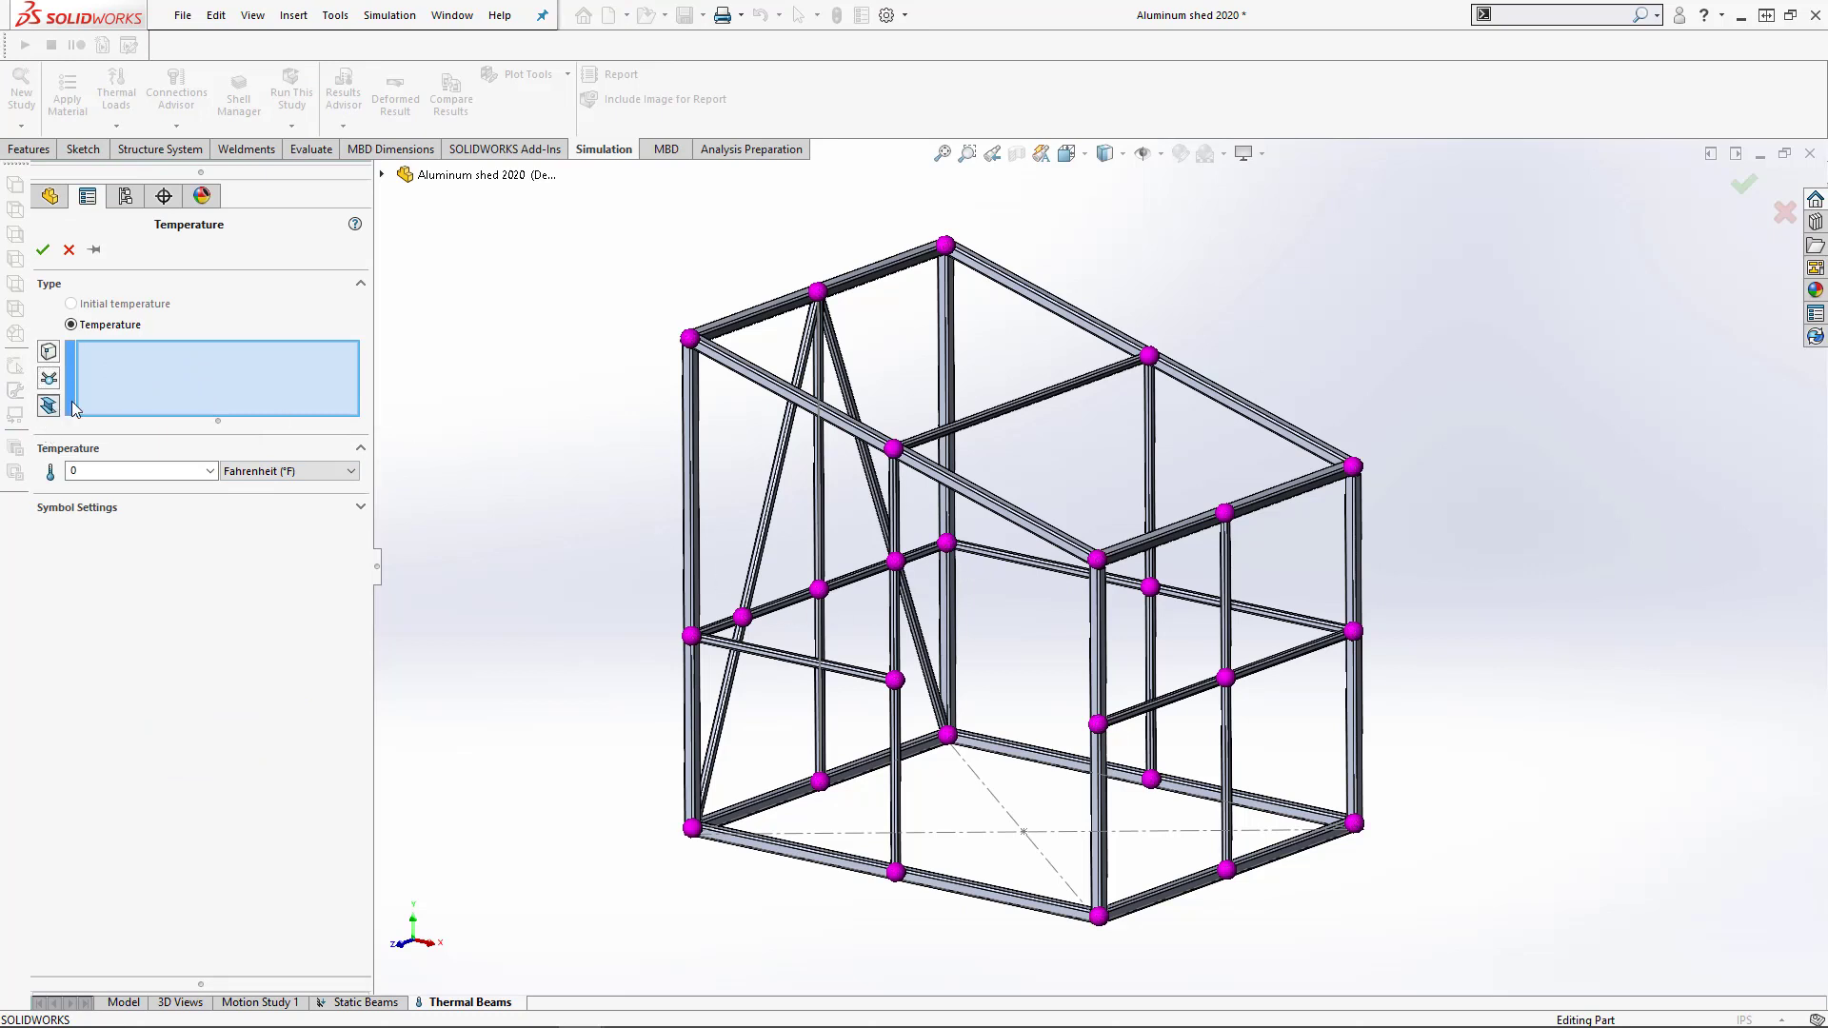
click(921, 559)
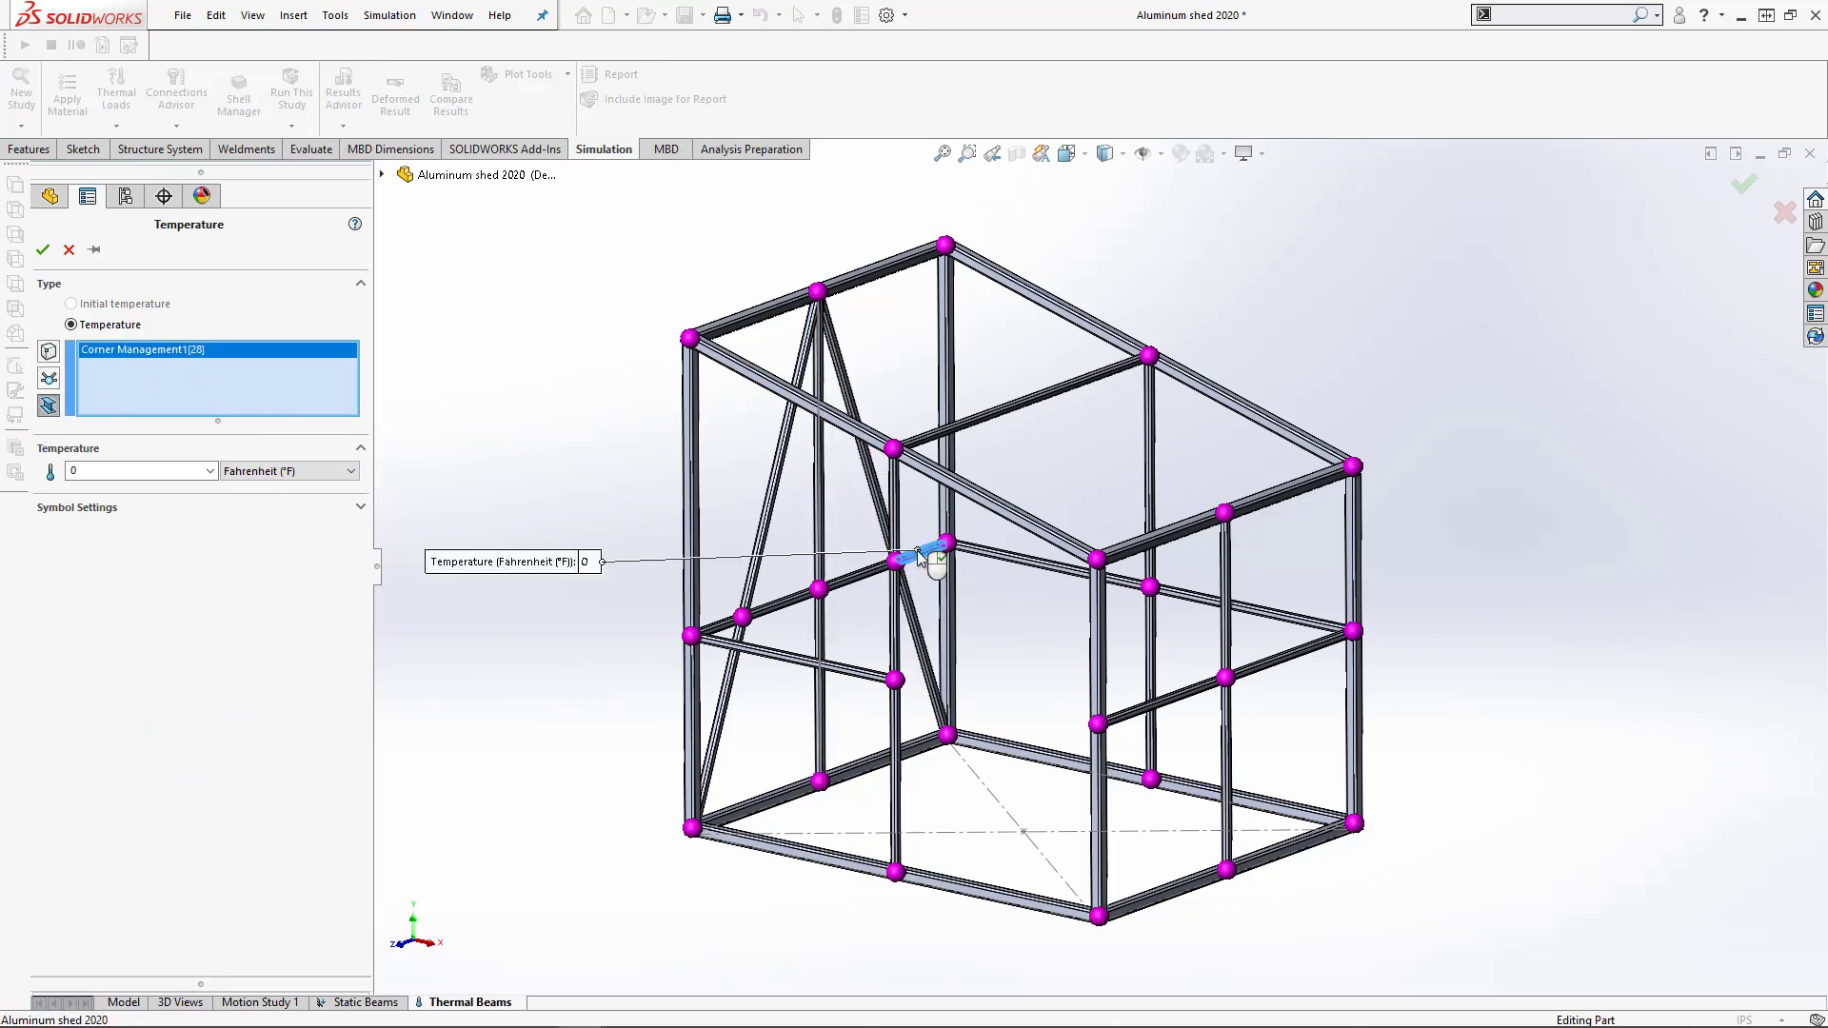
click(43, 250)
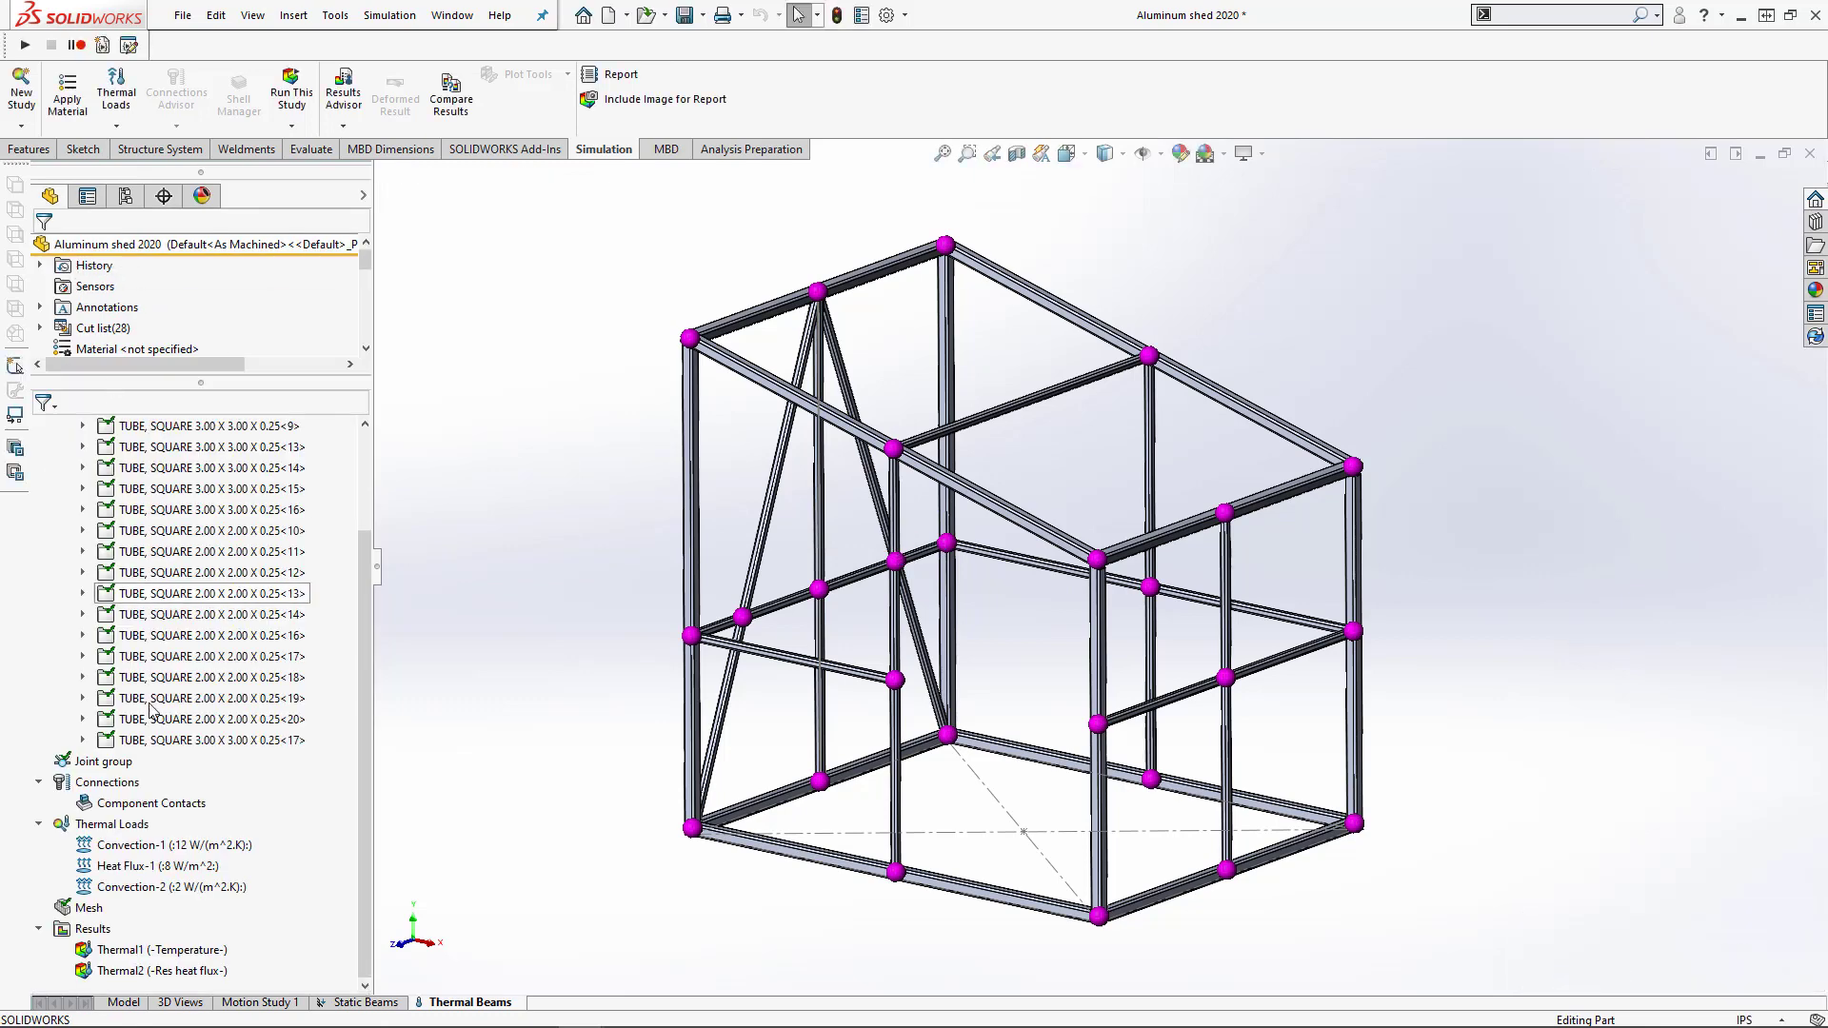
- Show the Thermal1 plot, then set Static Beams to take temperatures from Thermal Beams
click(155, 951)
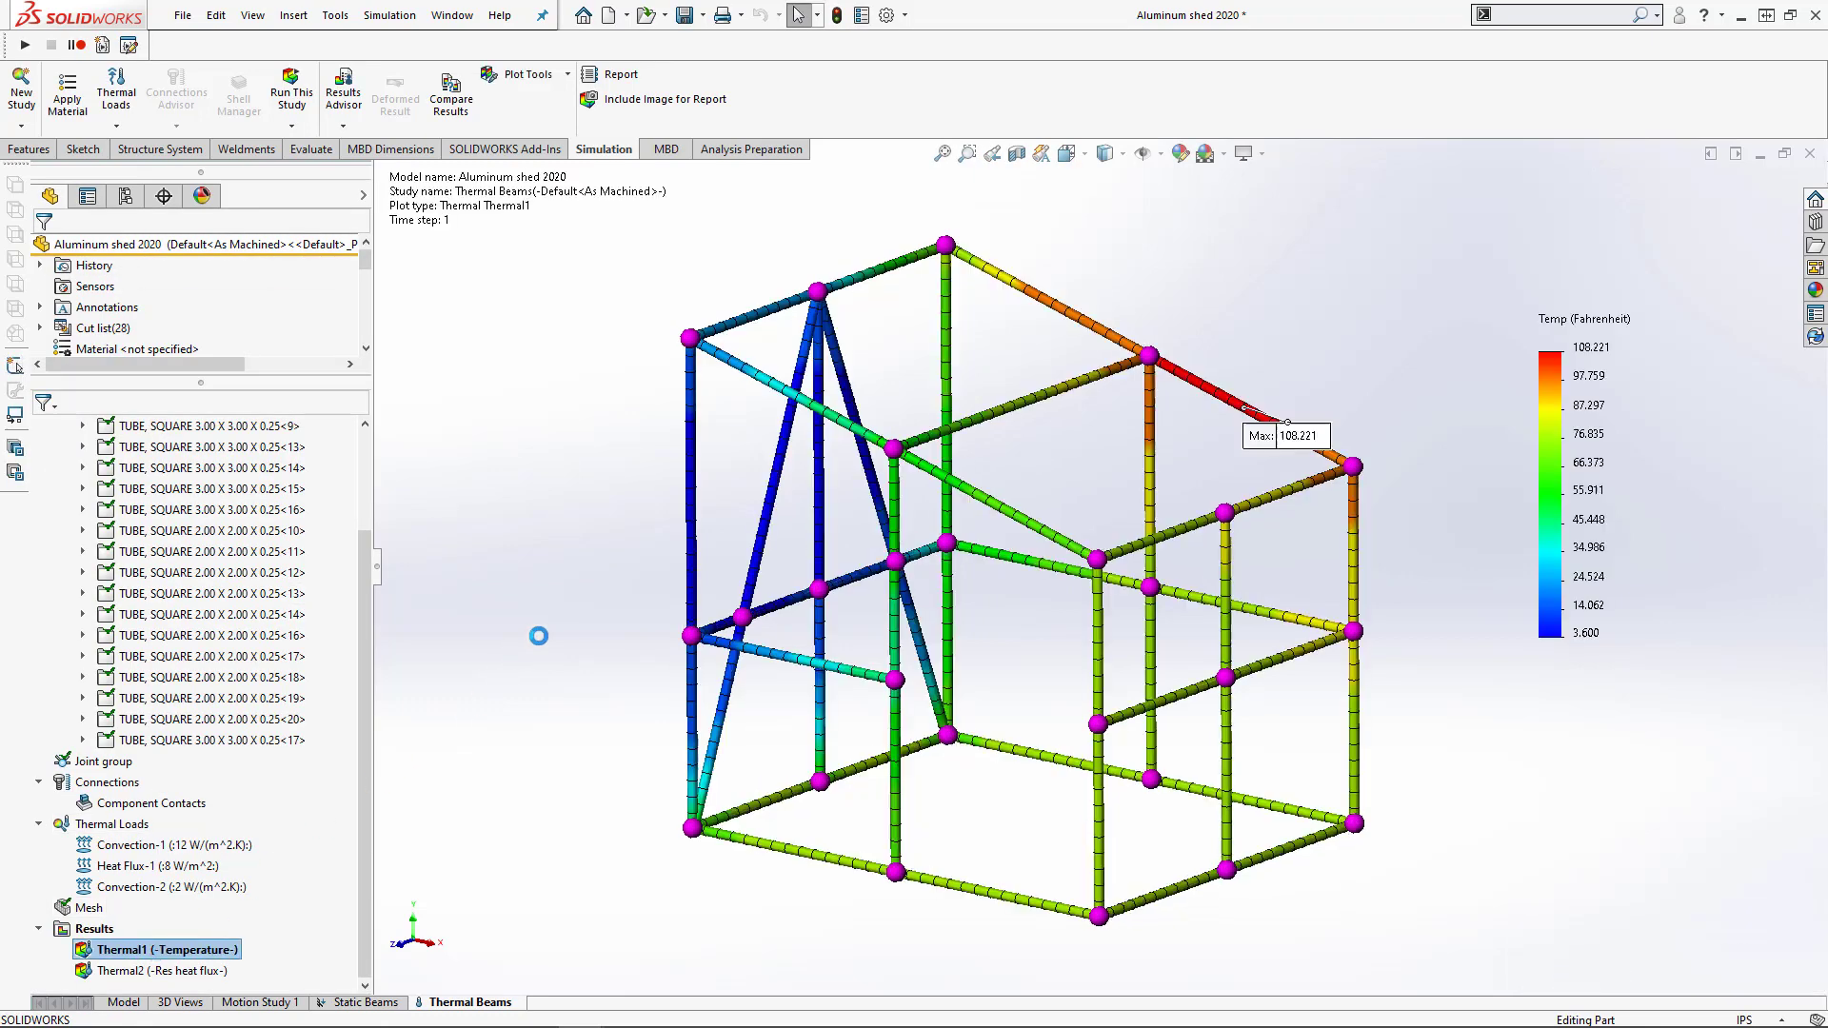
click(365, 1004)
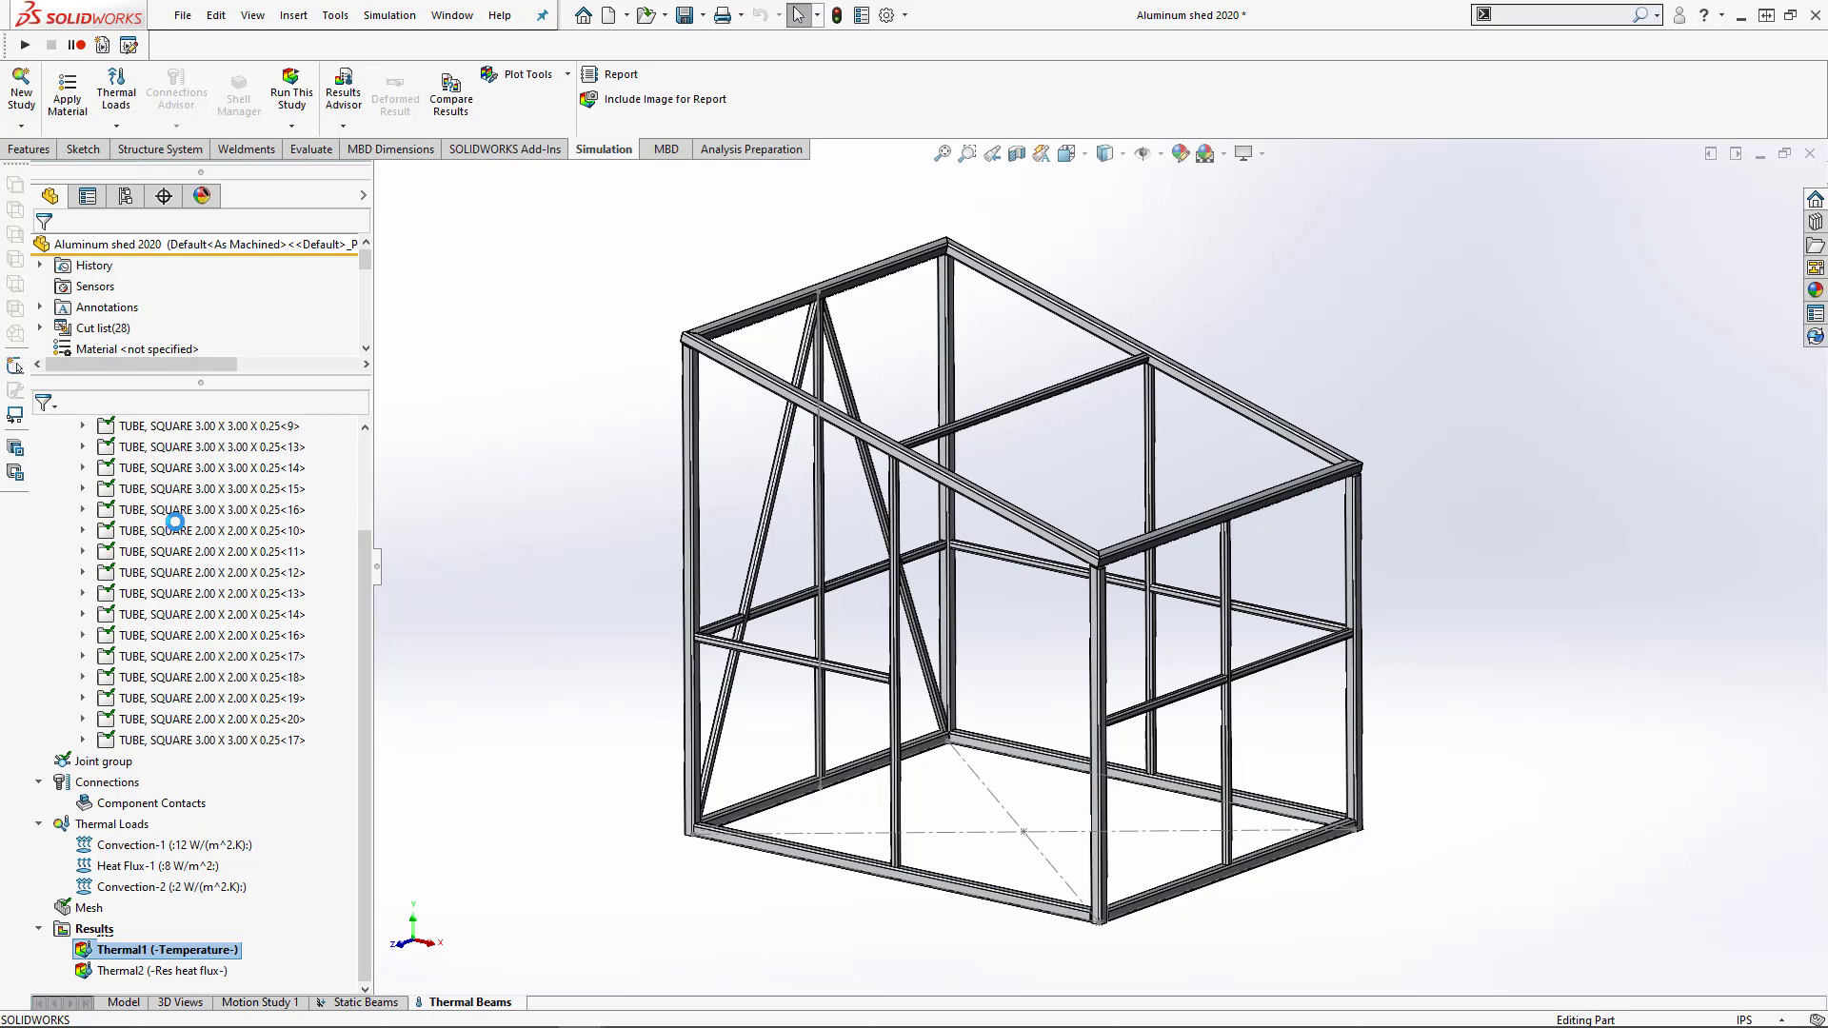
right_click(144, 423)
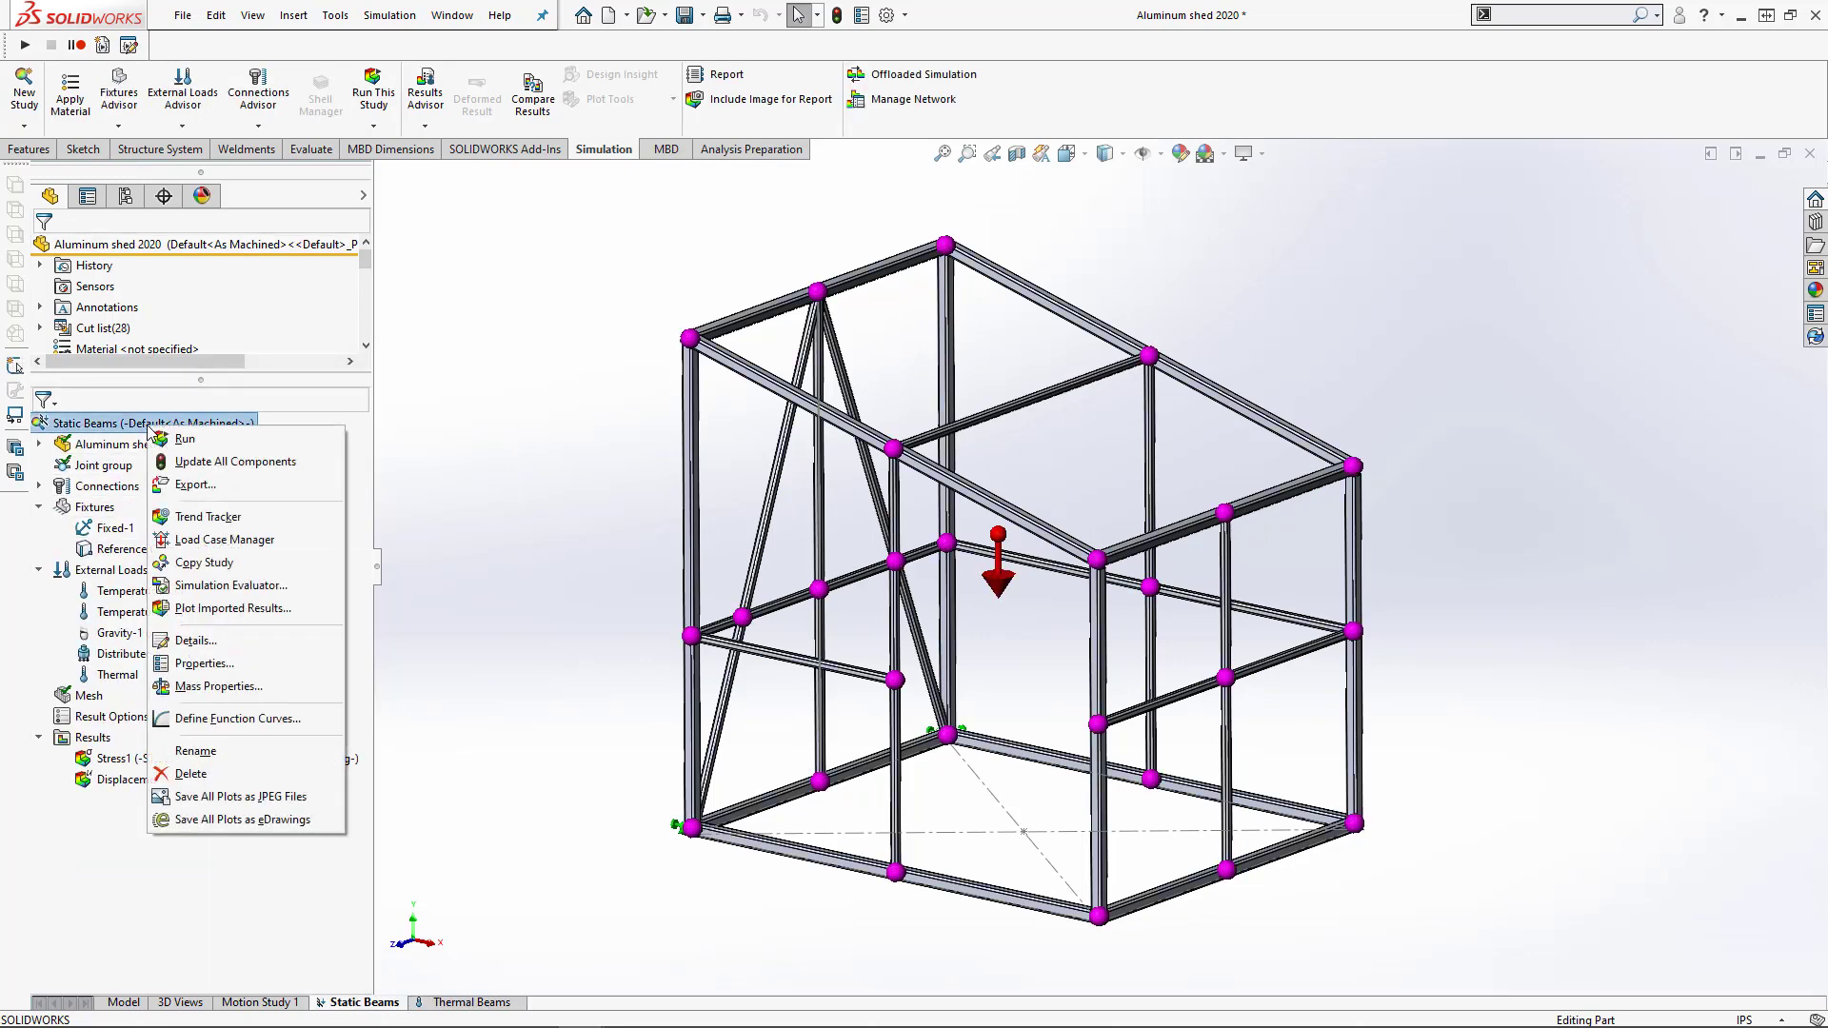
click(220, 666)
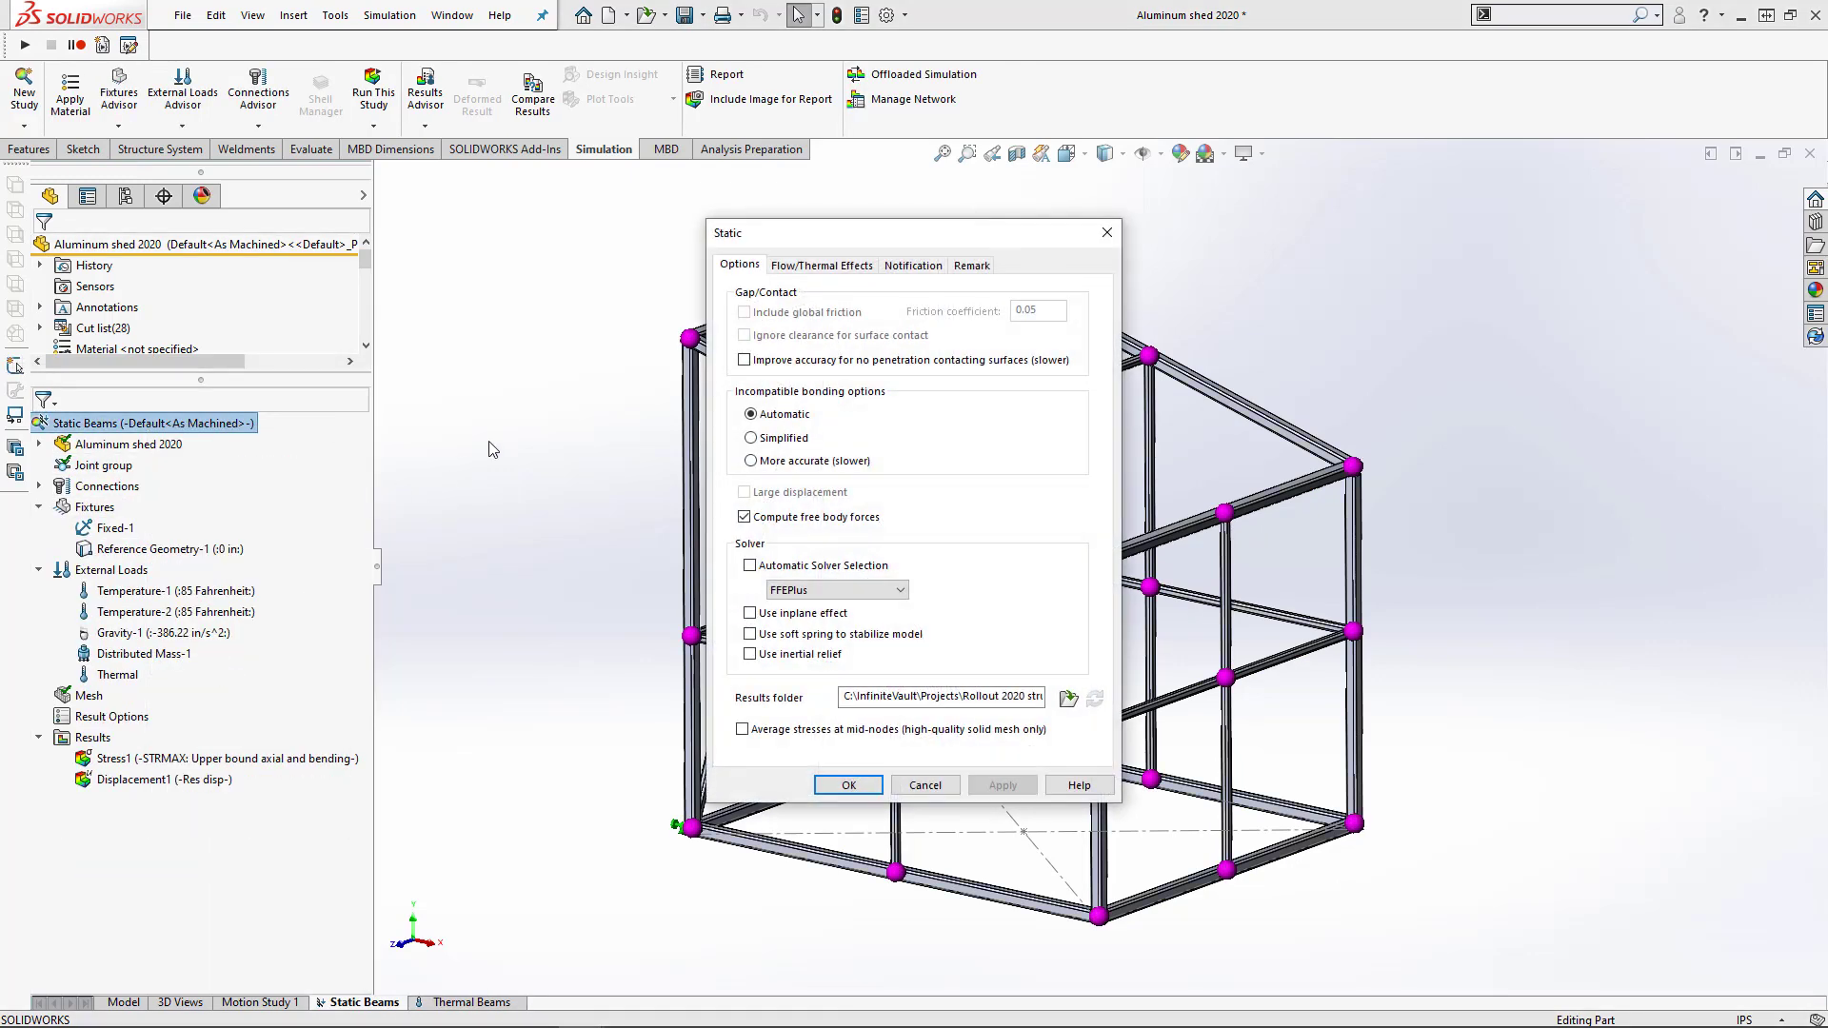
click(823, 266)
click(892, 368)
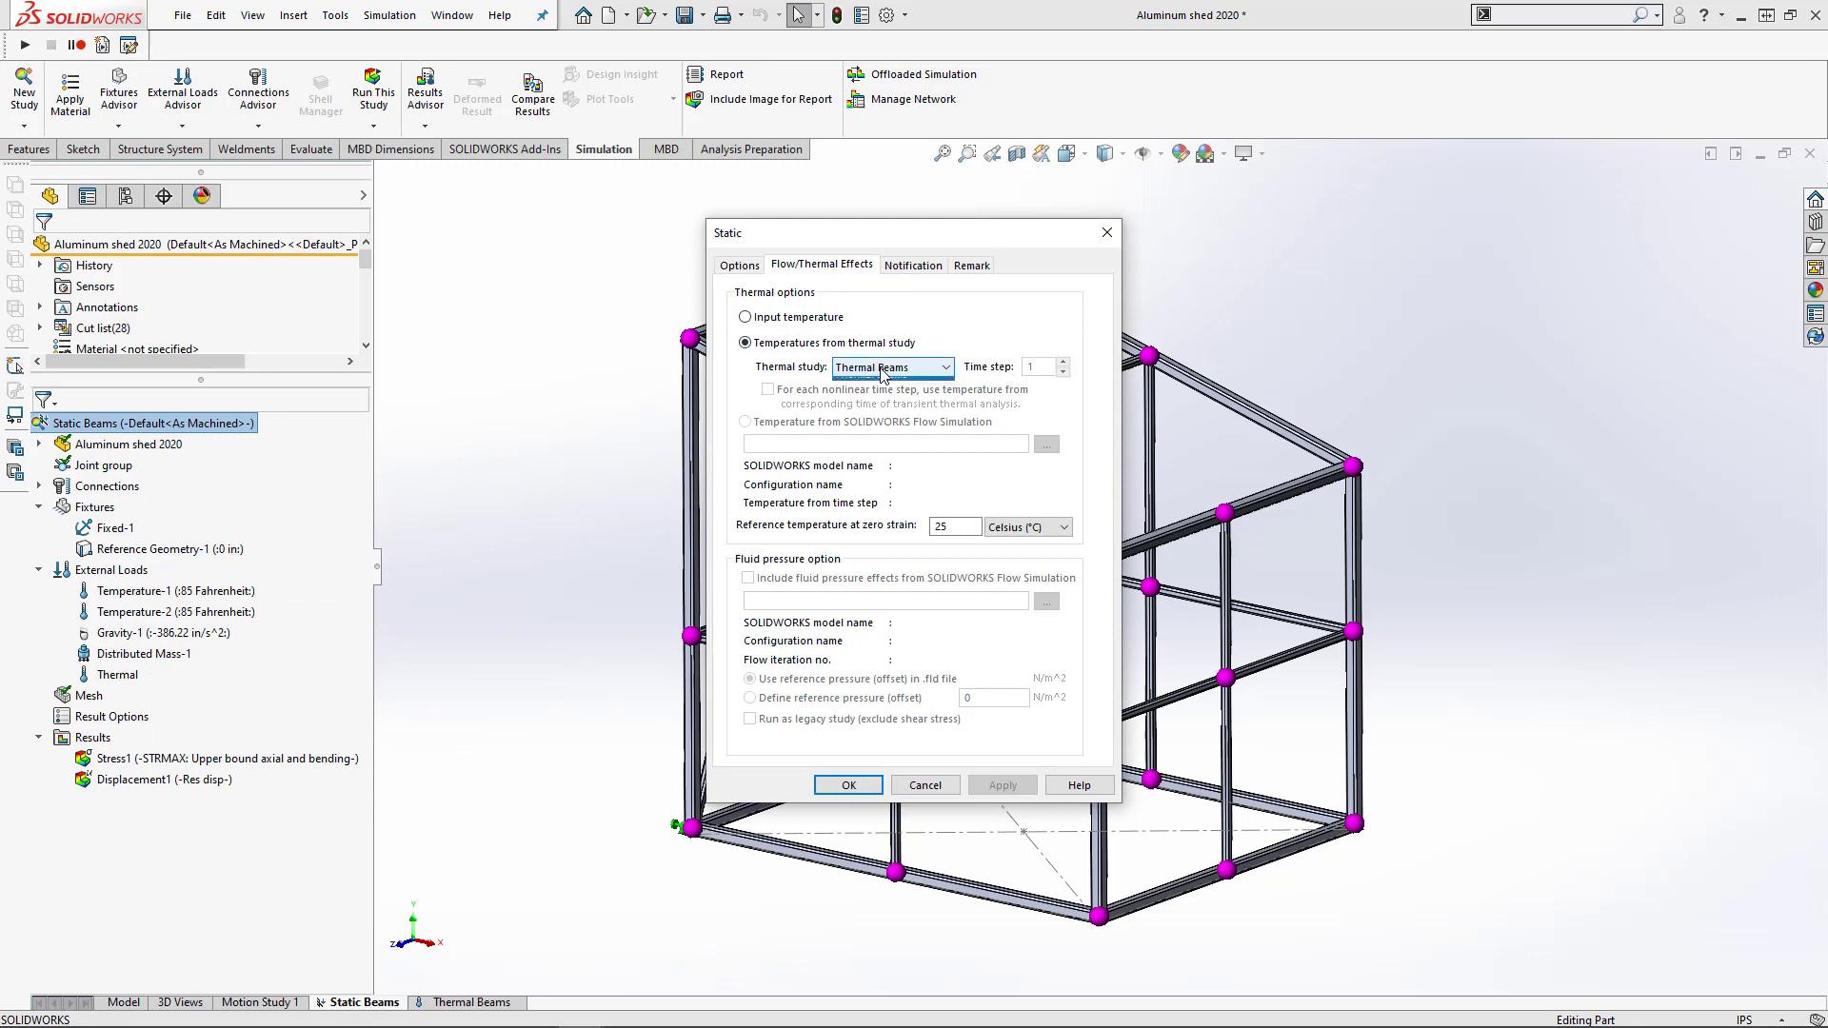
click(885, 382)
click(848, 785)
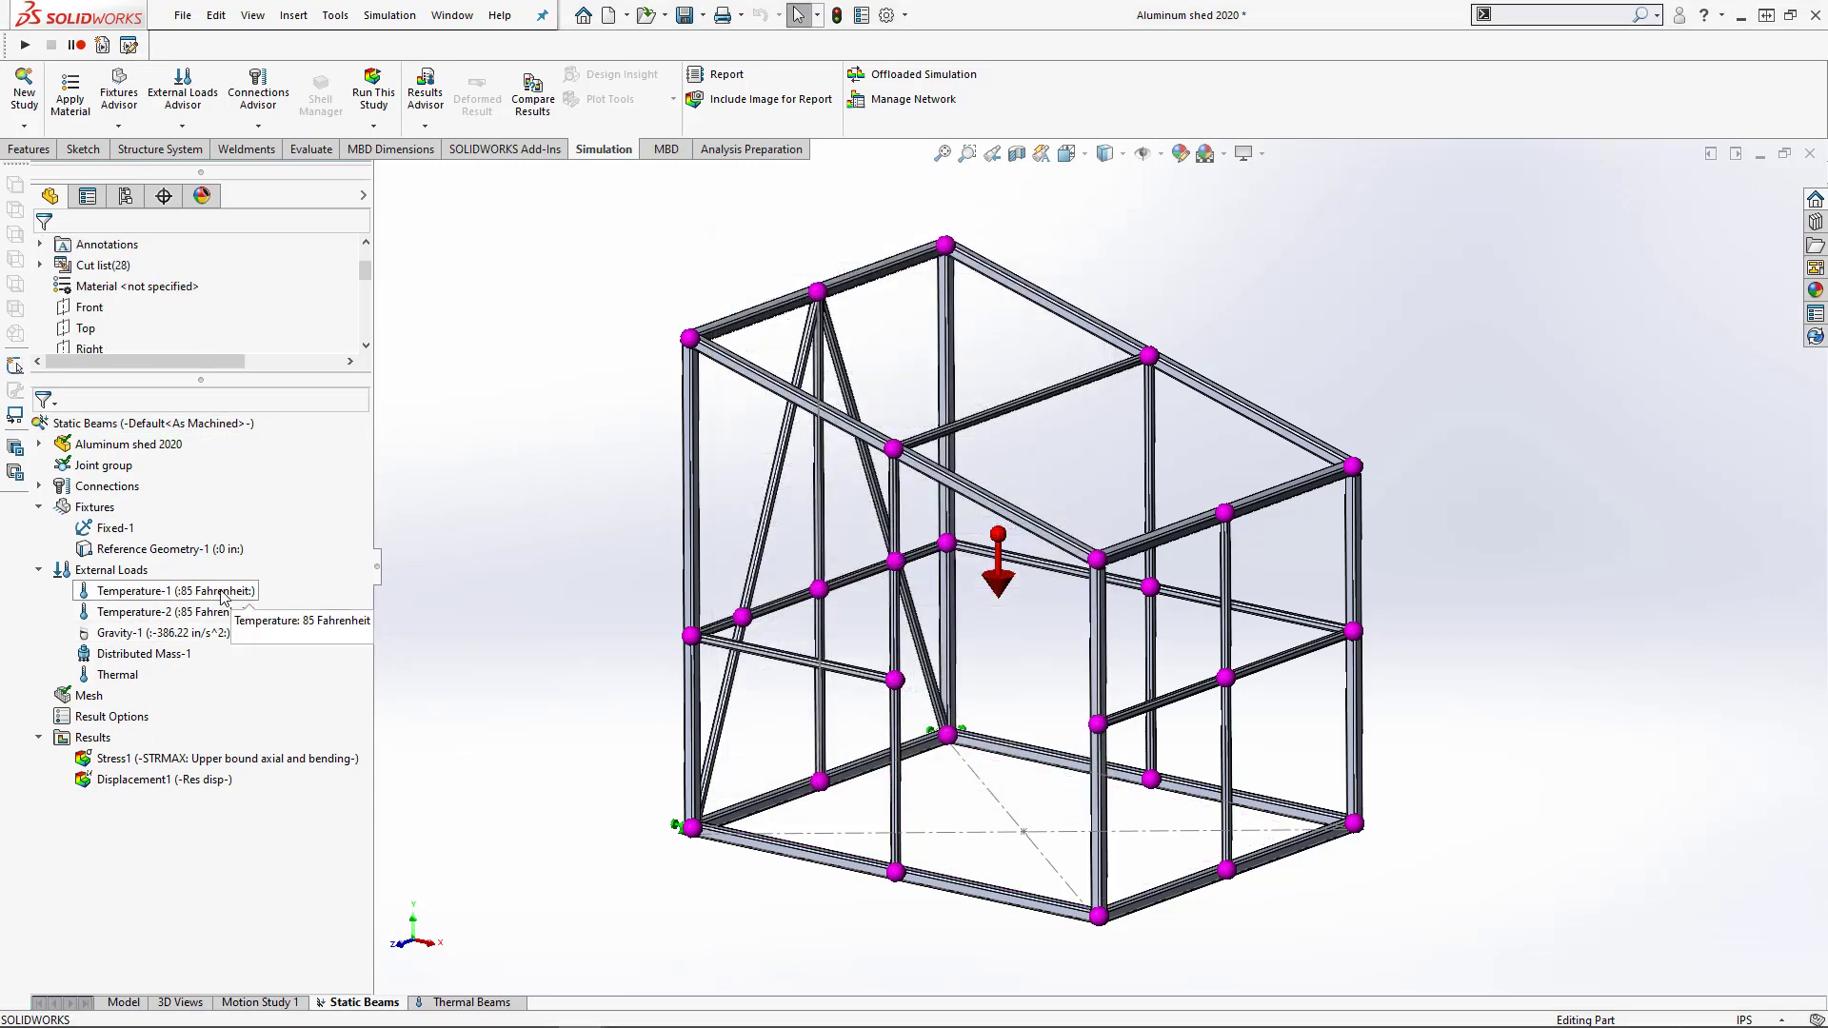
- Apply a temperature load to a frame beam in Static Beams and display the Stress1 result
right_click(136, 576)
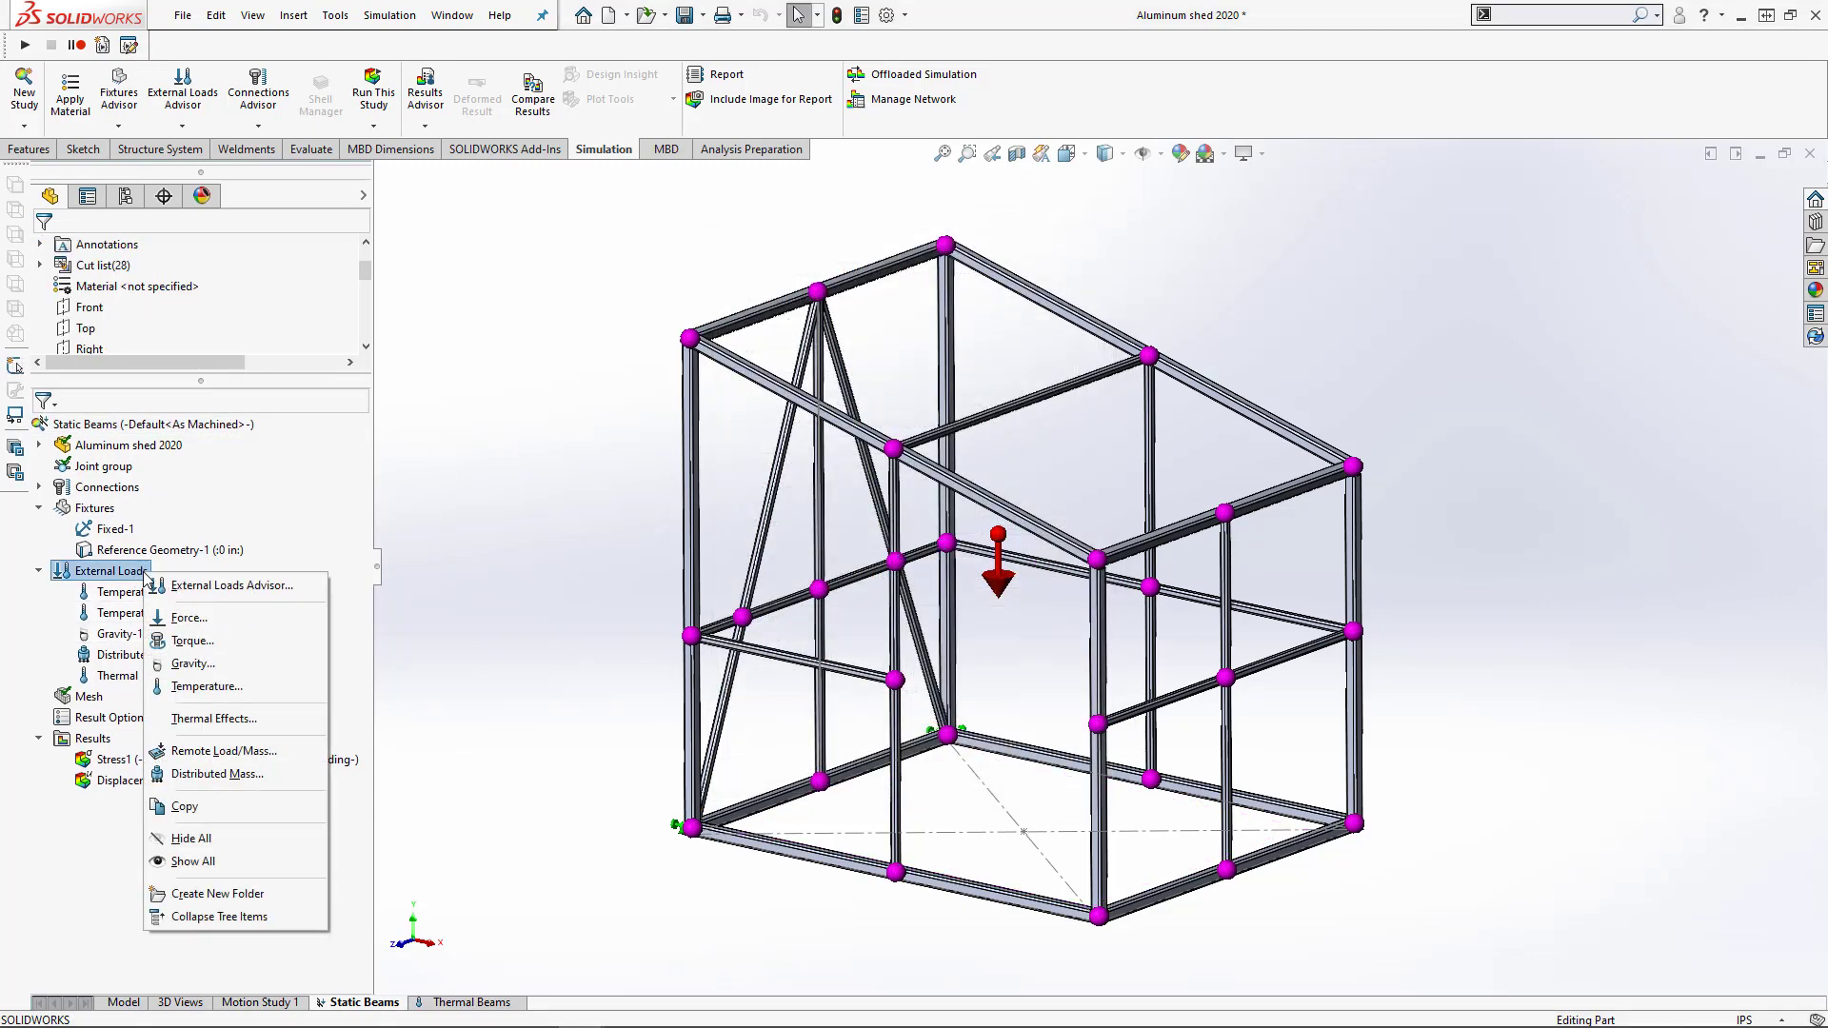
click(200, 688)
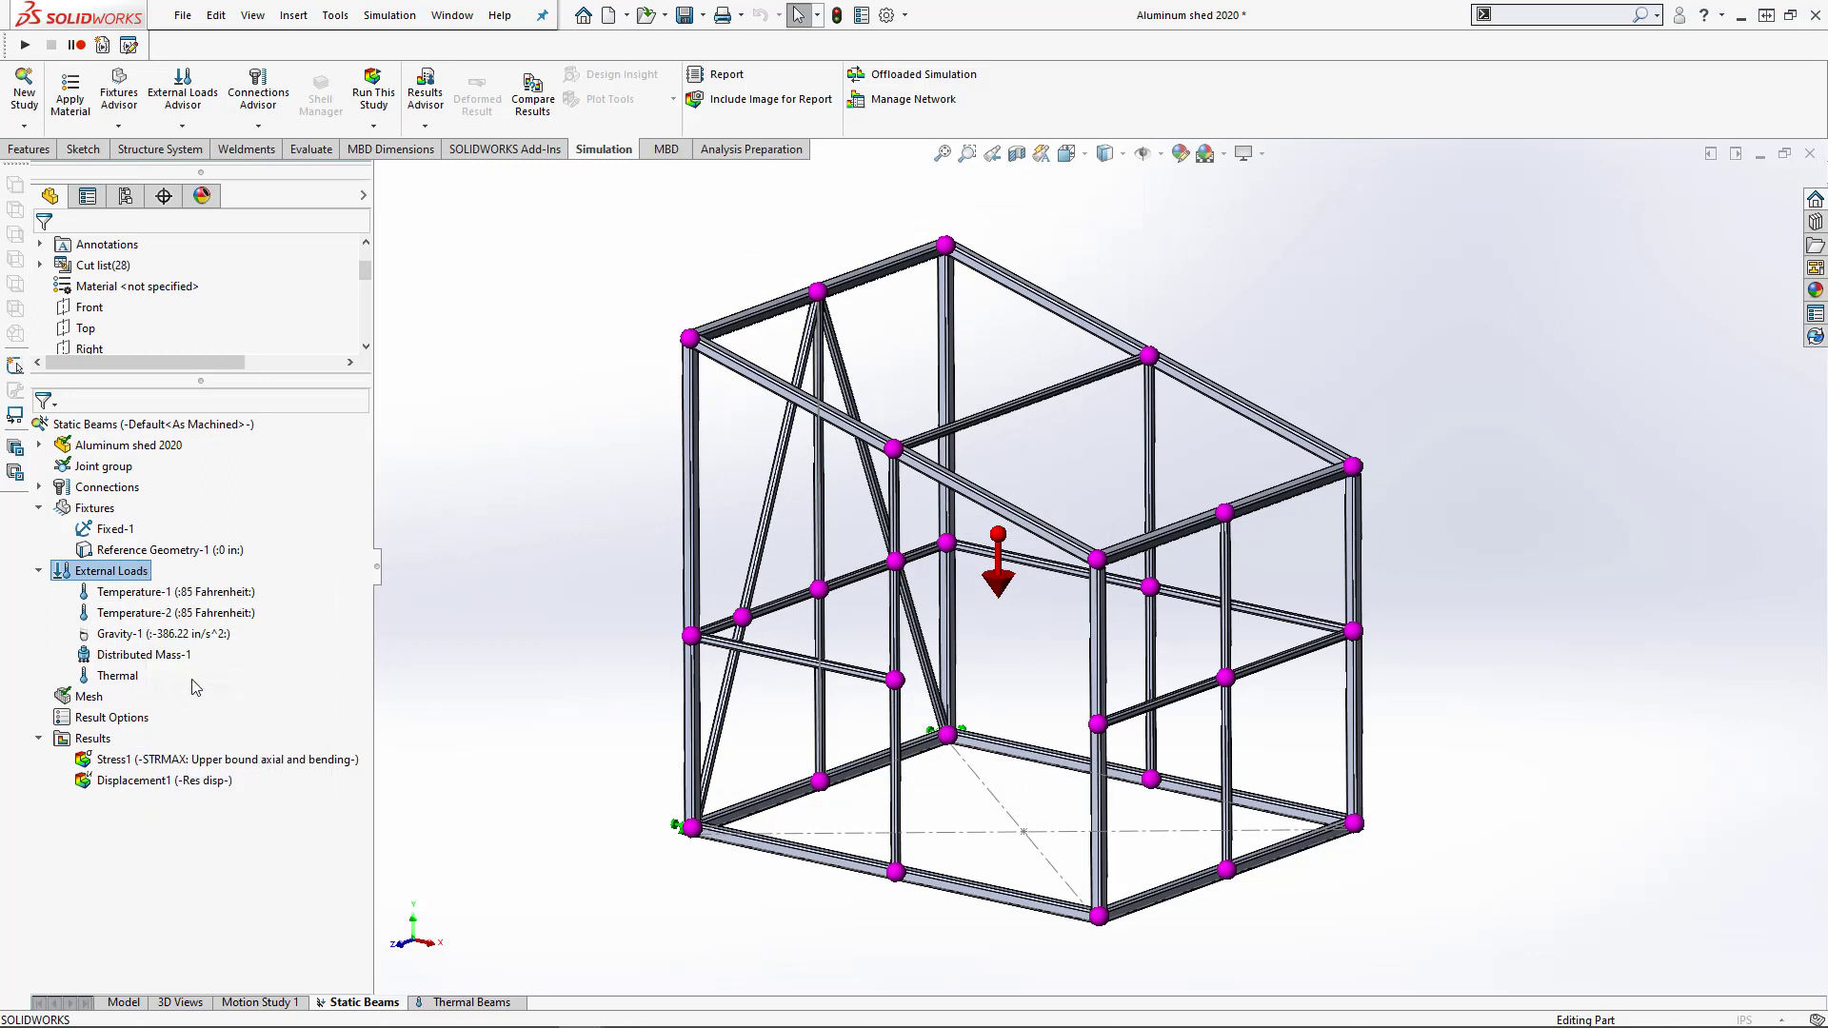
click(49, 378)
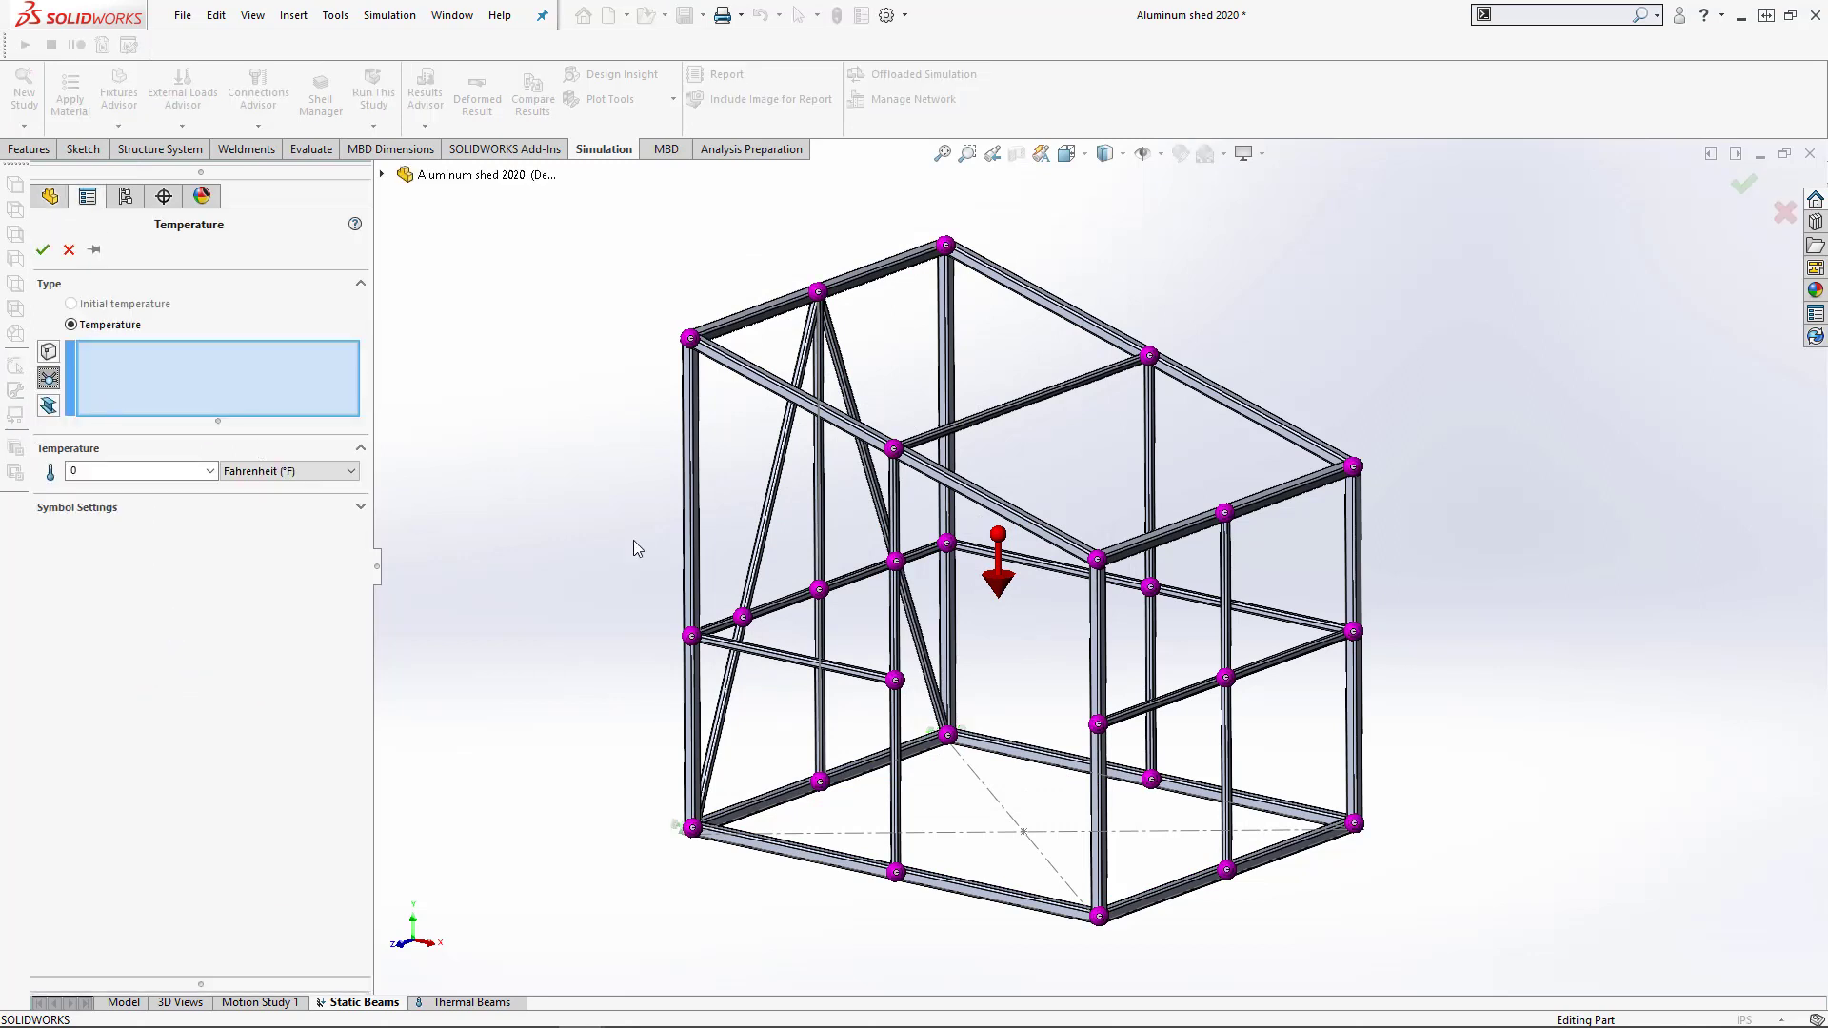
click(819, 590)
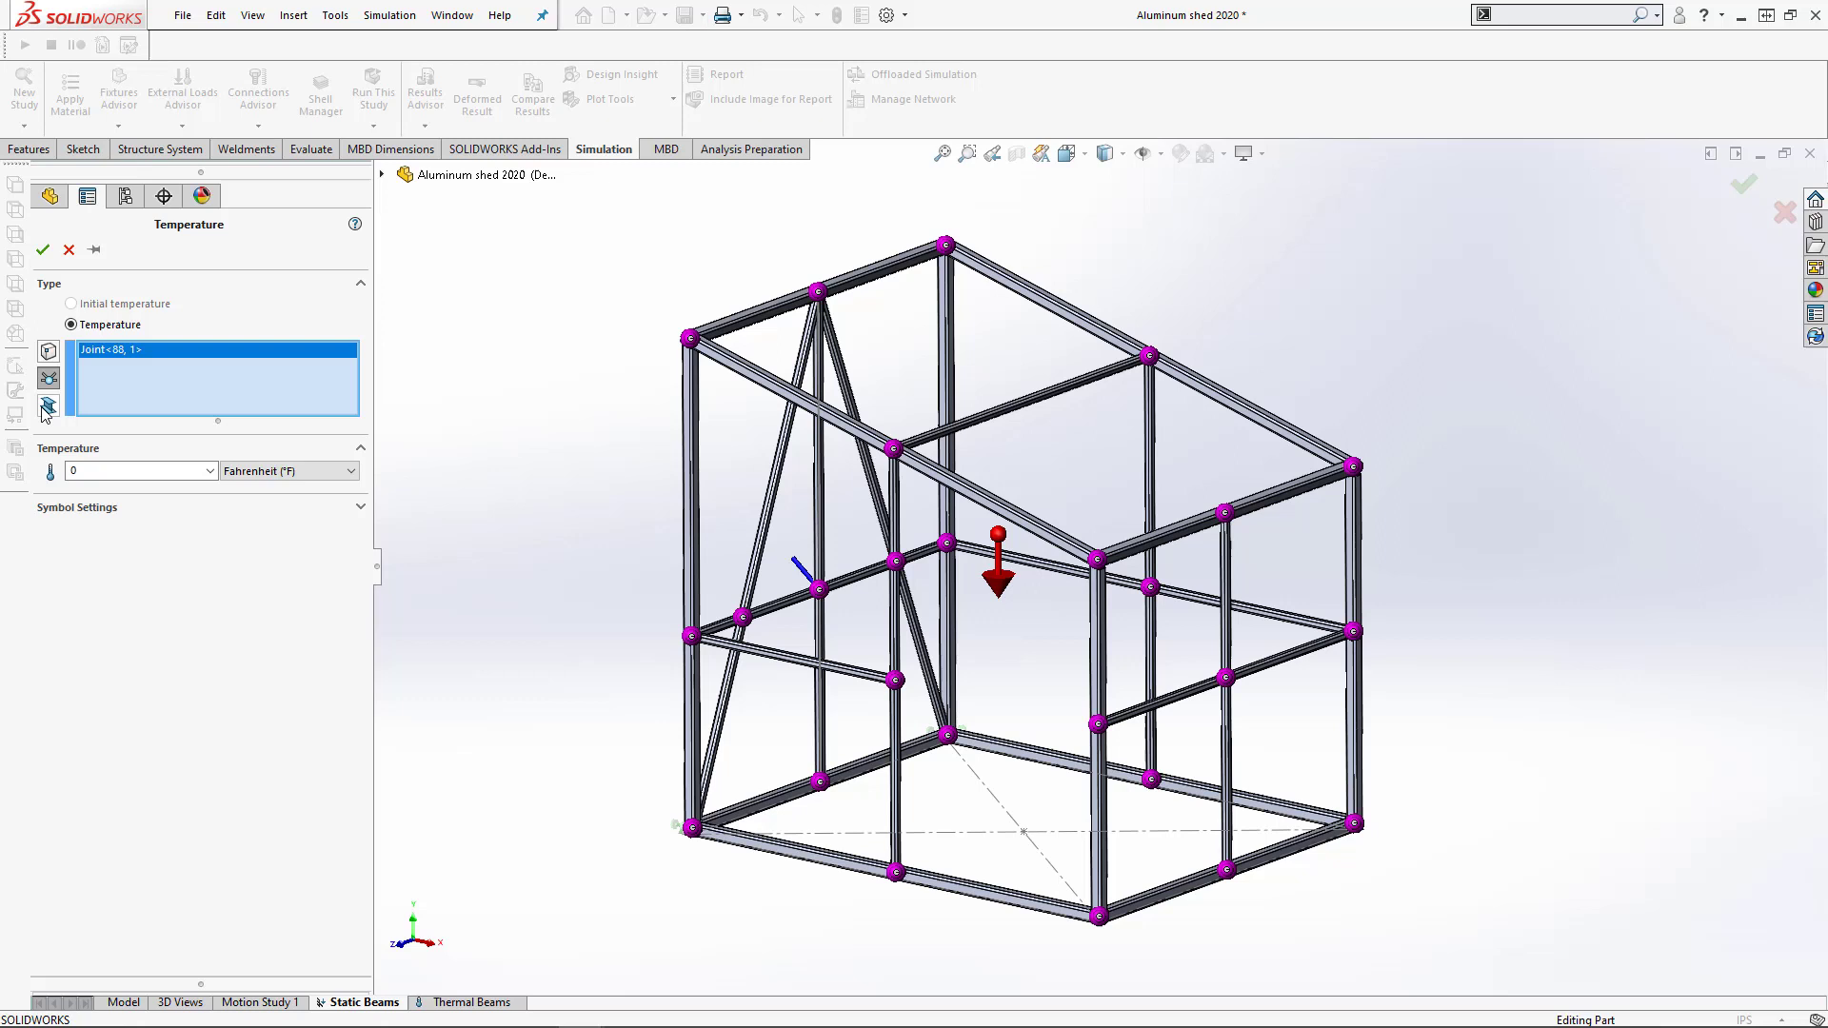
click(49, 406)
click(795, 609)
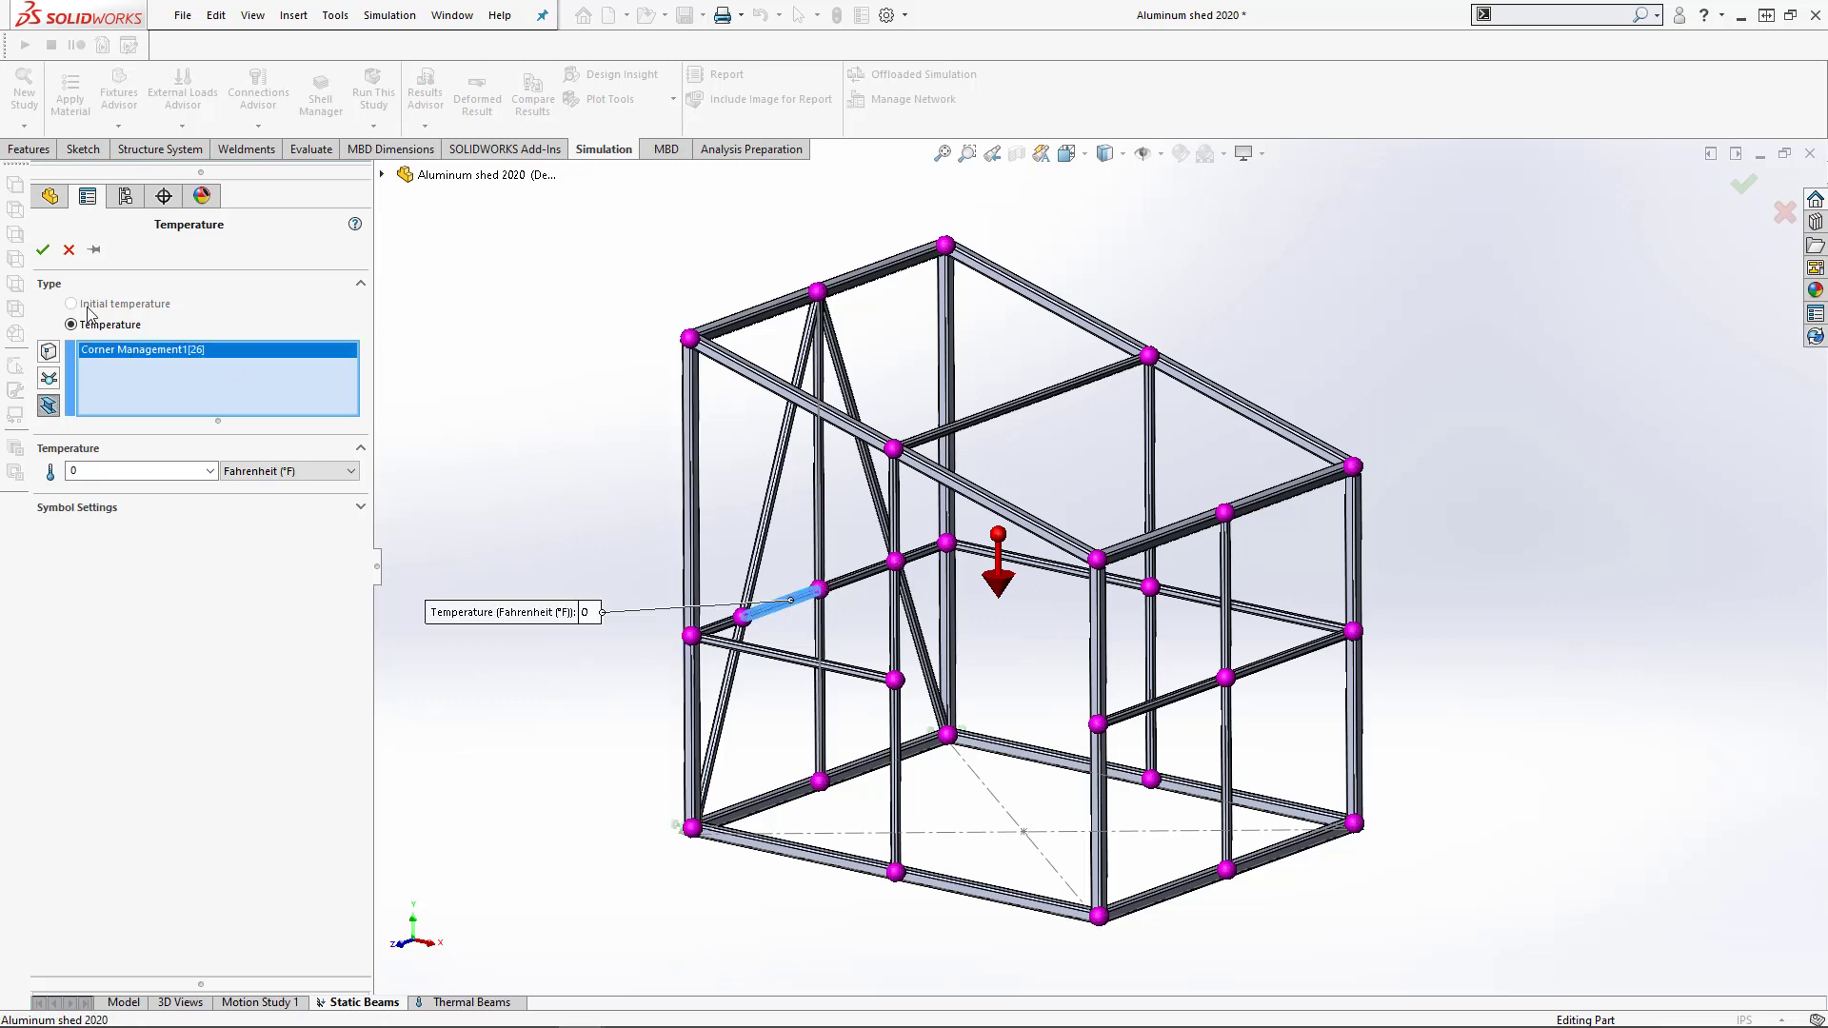
click(43, 249)
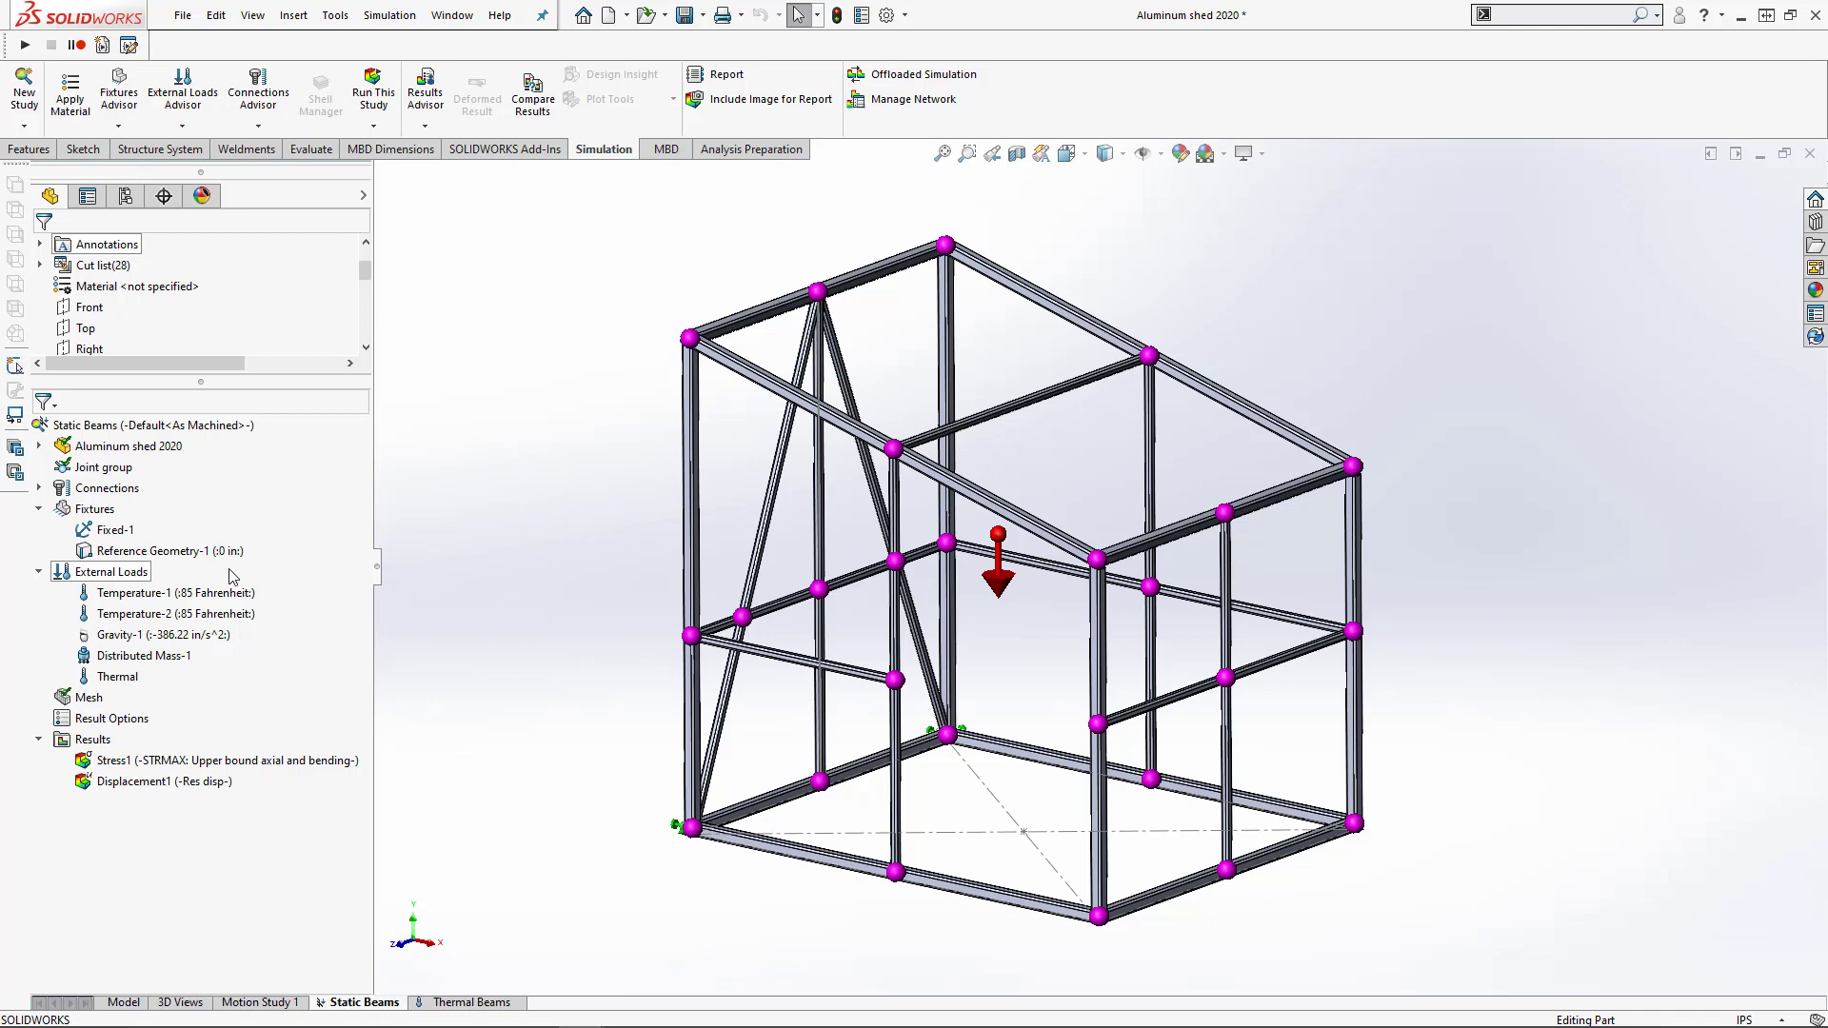
double_click(242, 760)
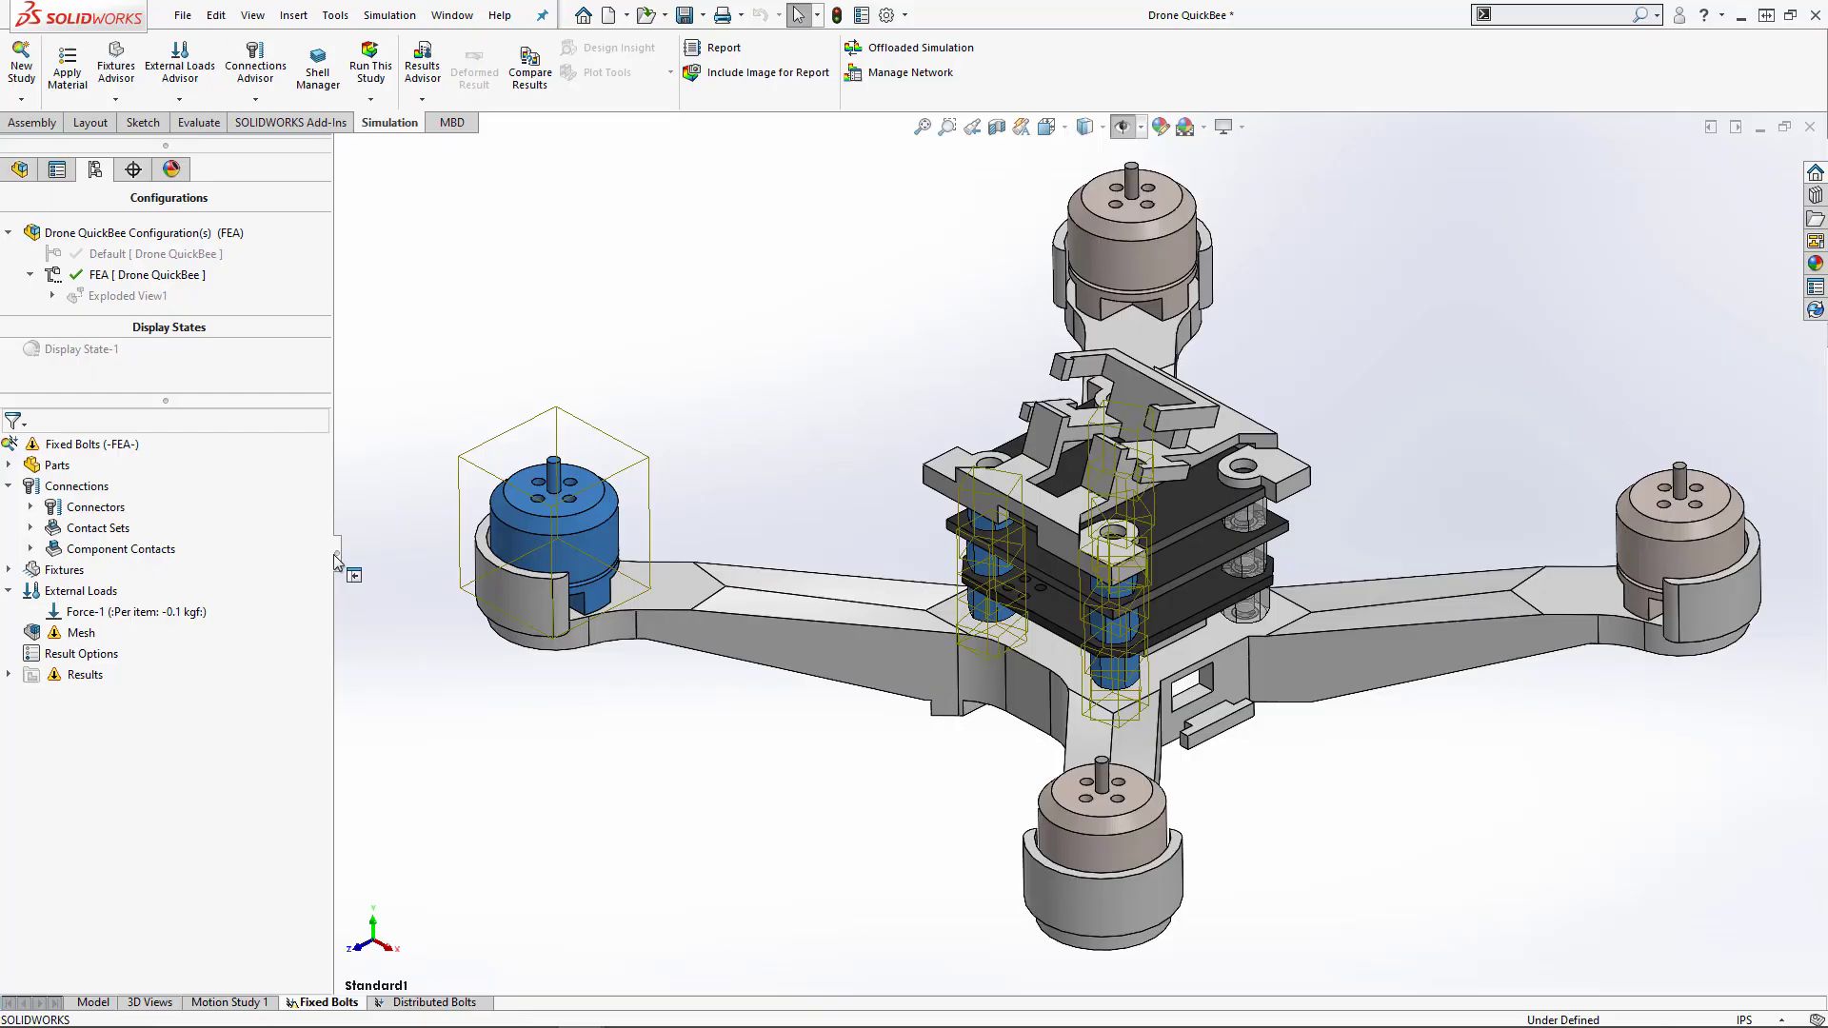
- Apply High Quality Mesh to FPV Stack-1/Camera mount-1 in the Fixed Bolts study's parts list
click(10, 465)
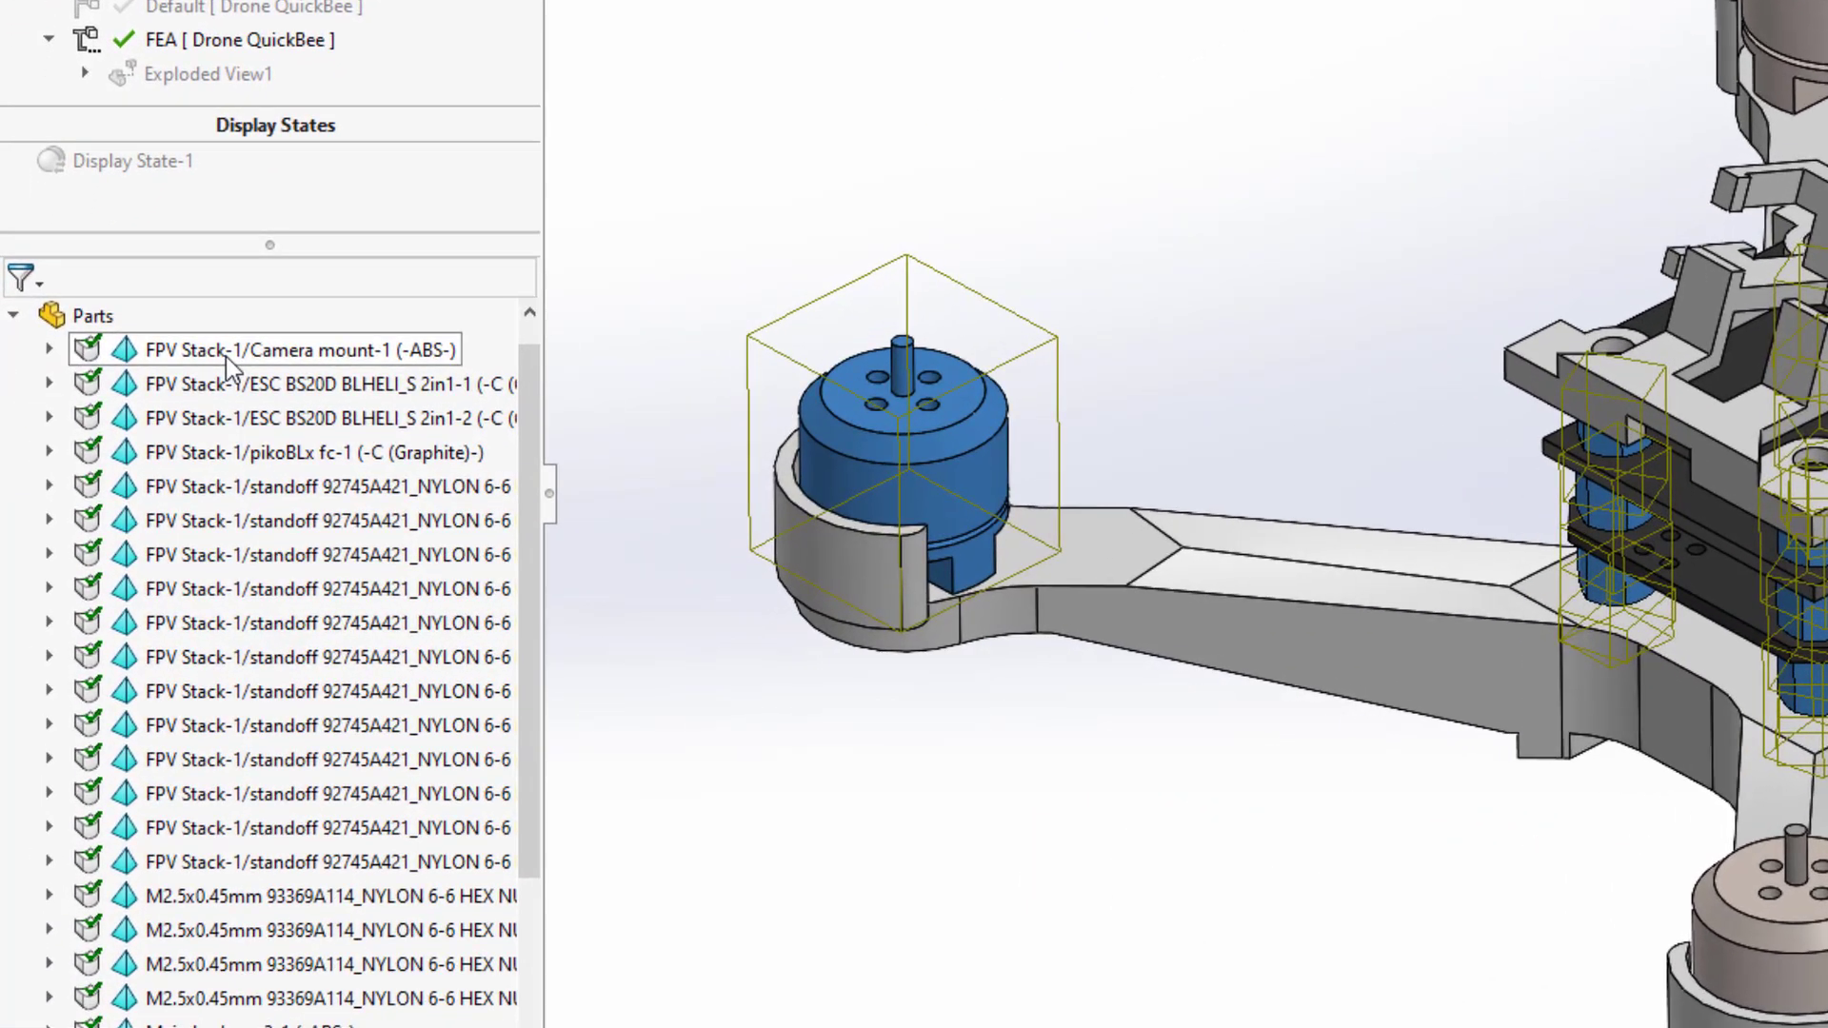
click(179, 352)
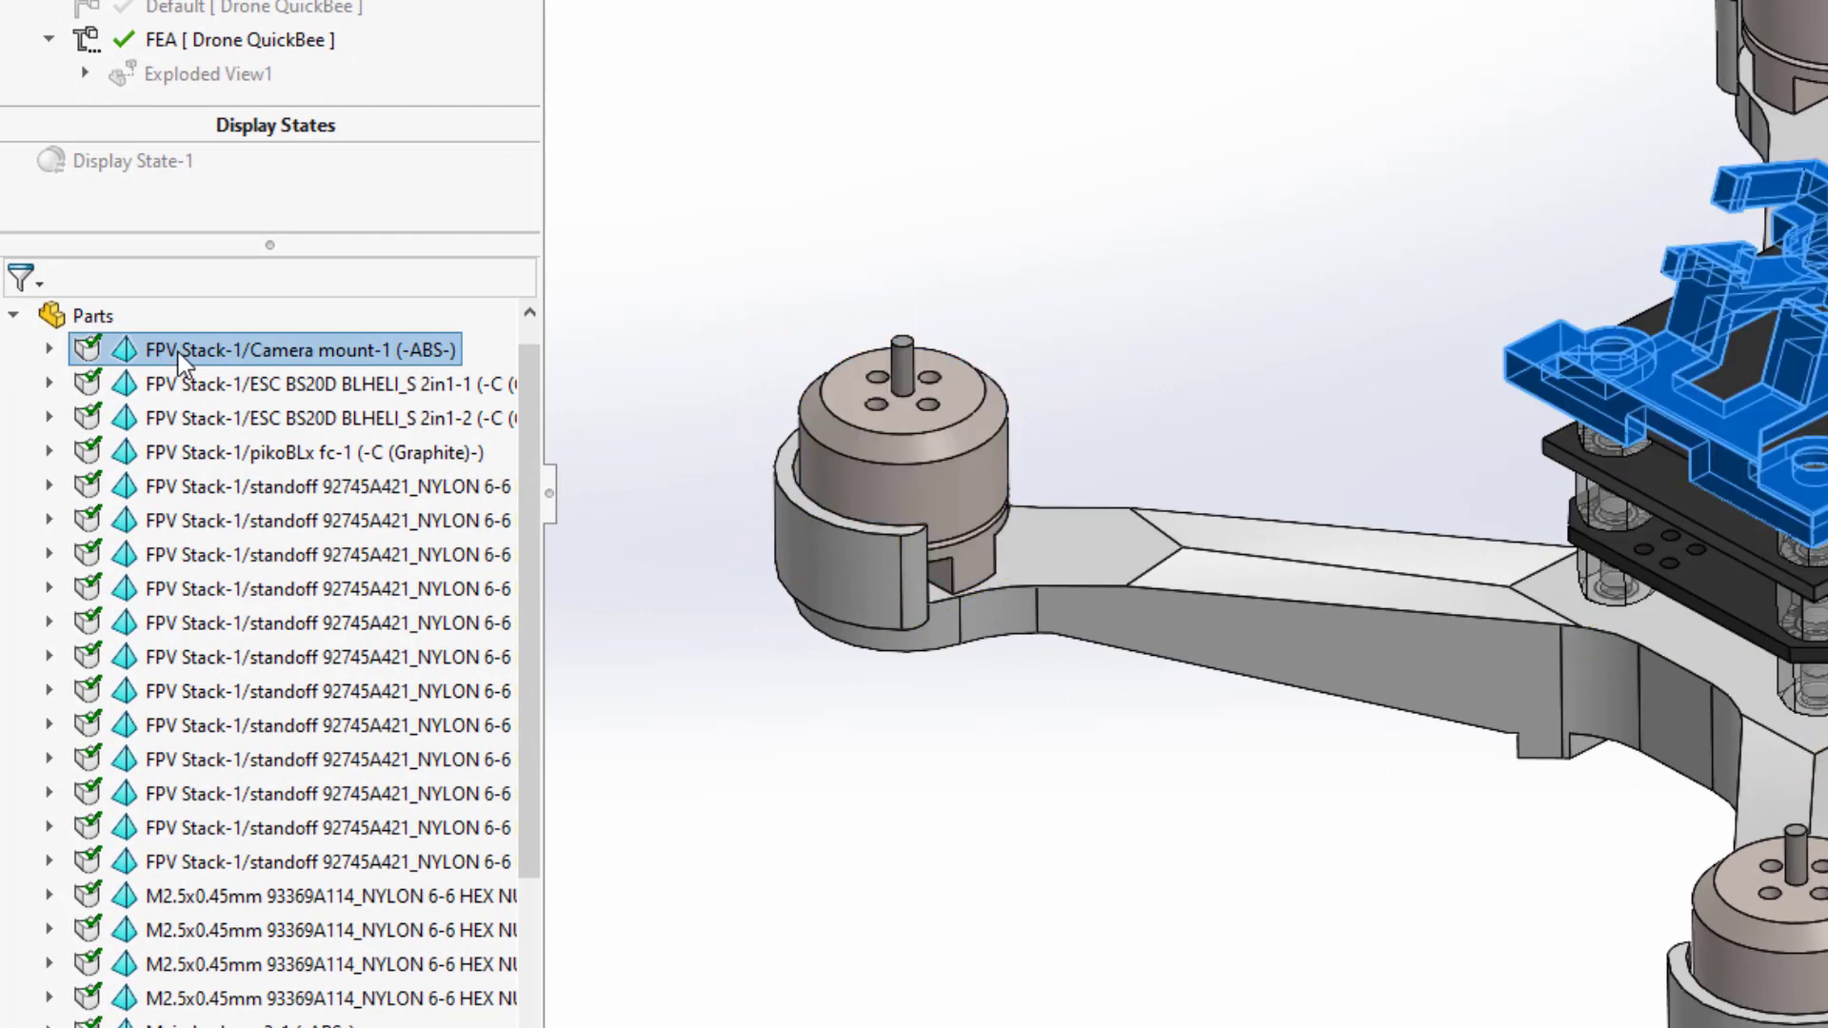
right_click(179, 352)
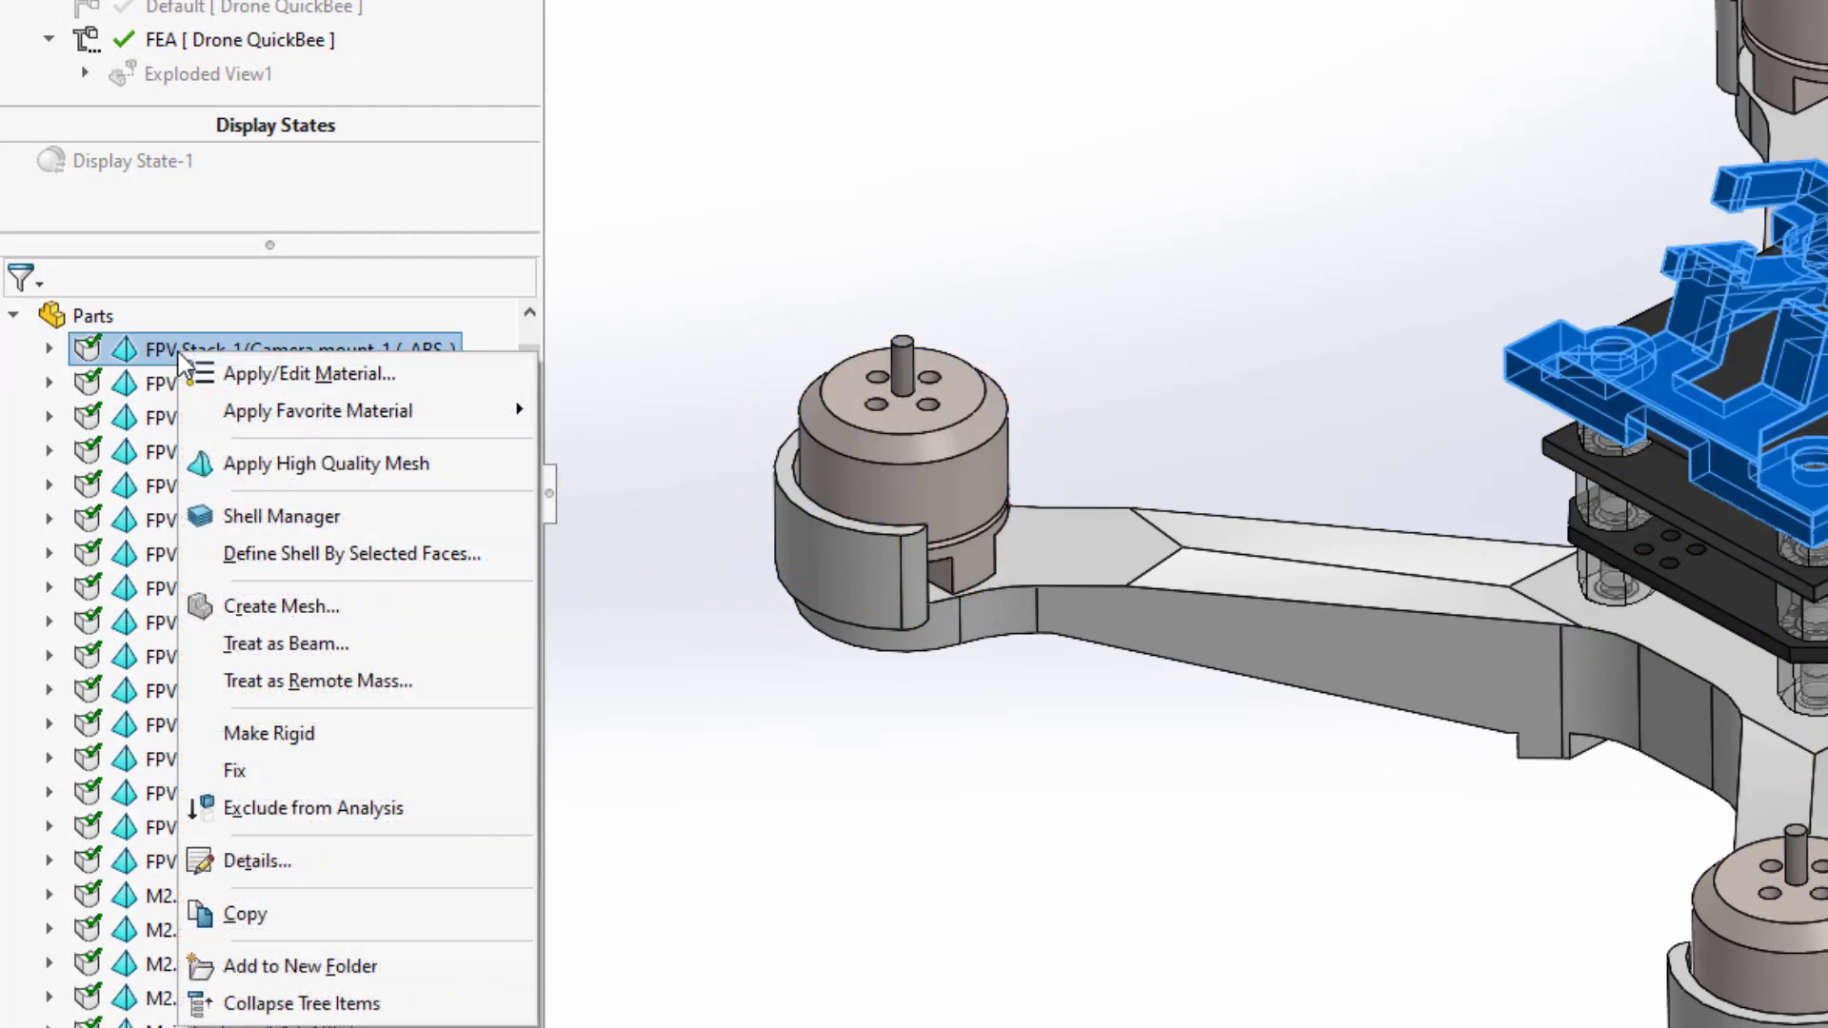
click(250, 480)
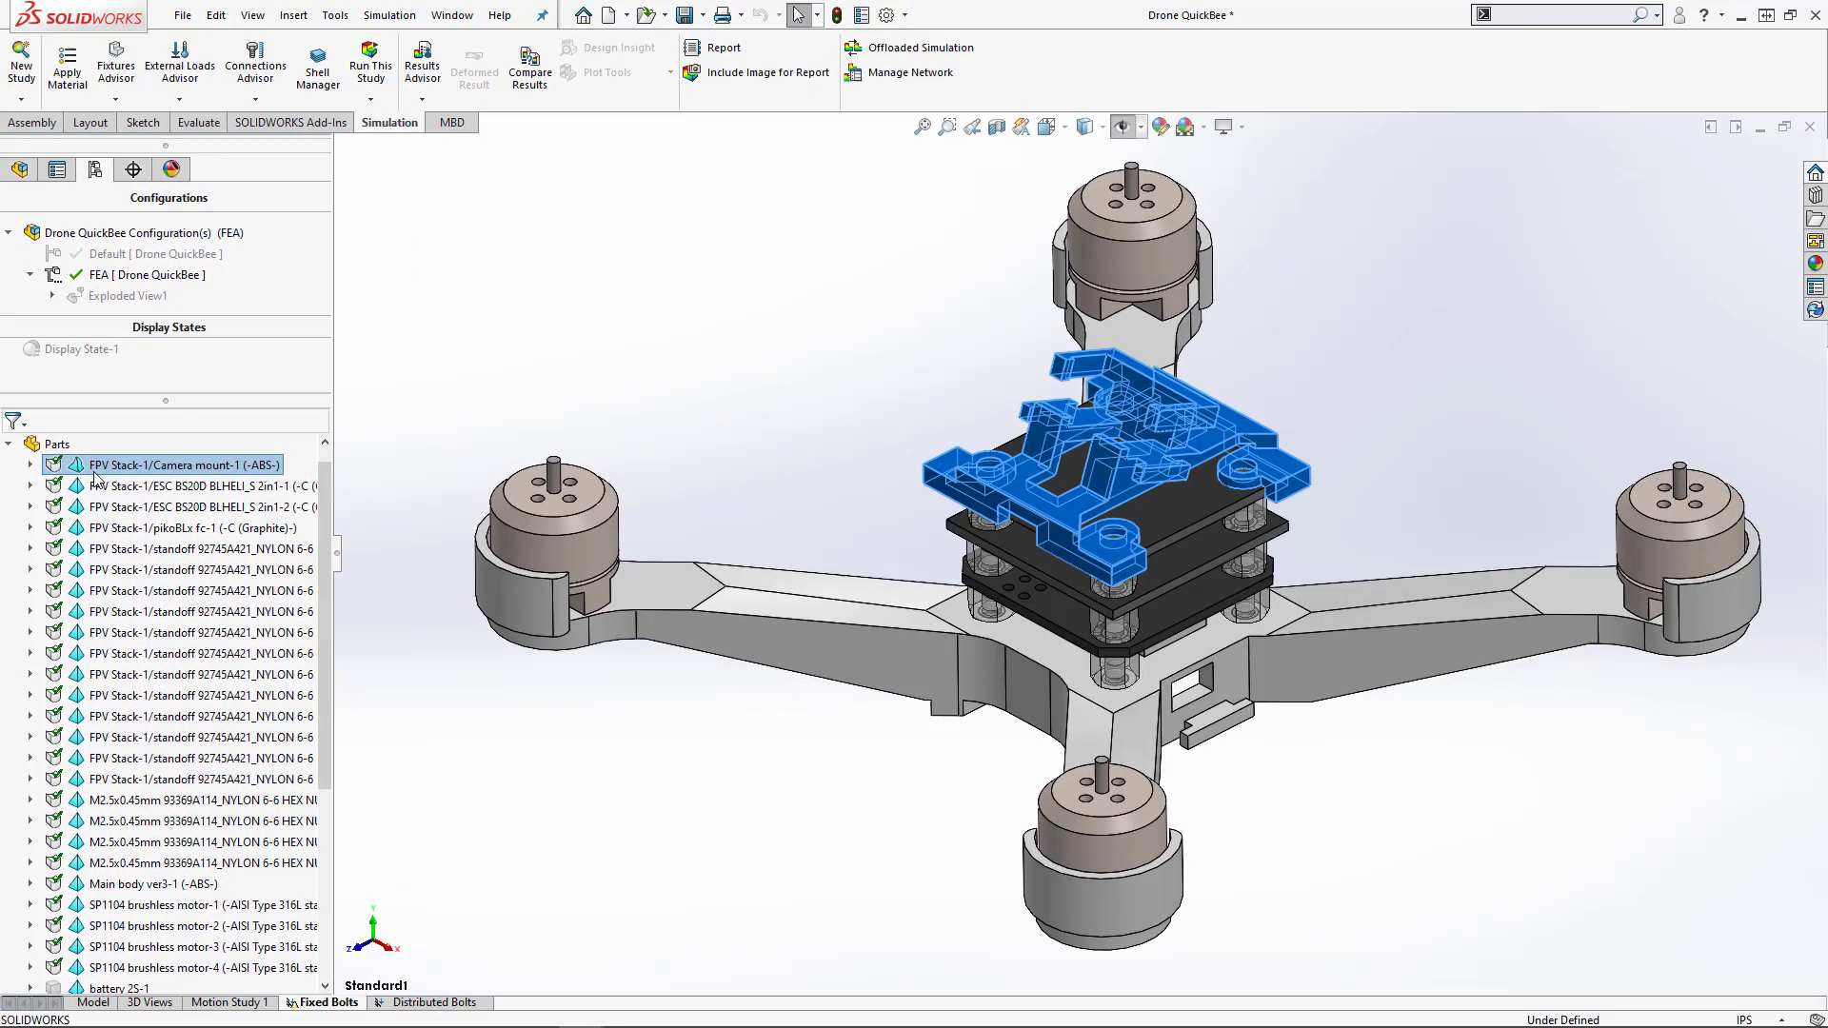
- Mesh the drone with Camera mount-1 and Main body ver3-1 at high quality, others draft
click(10, 444)
right_click(76, 633)
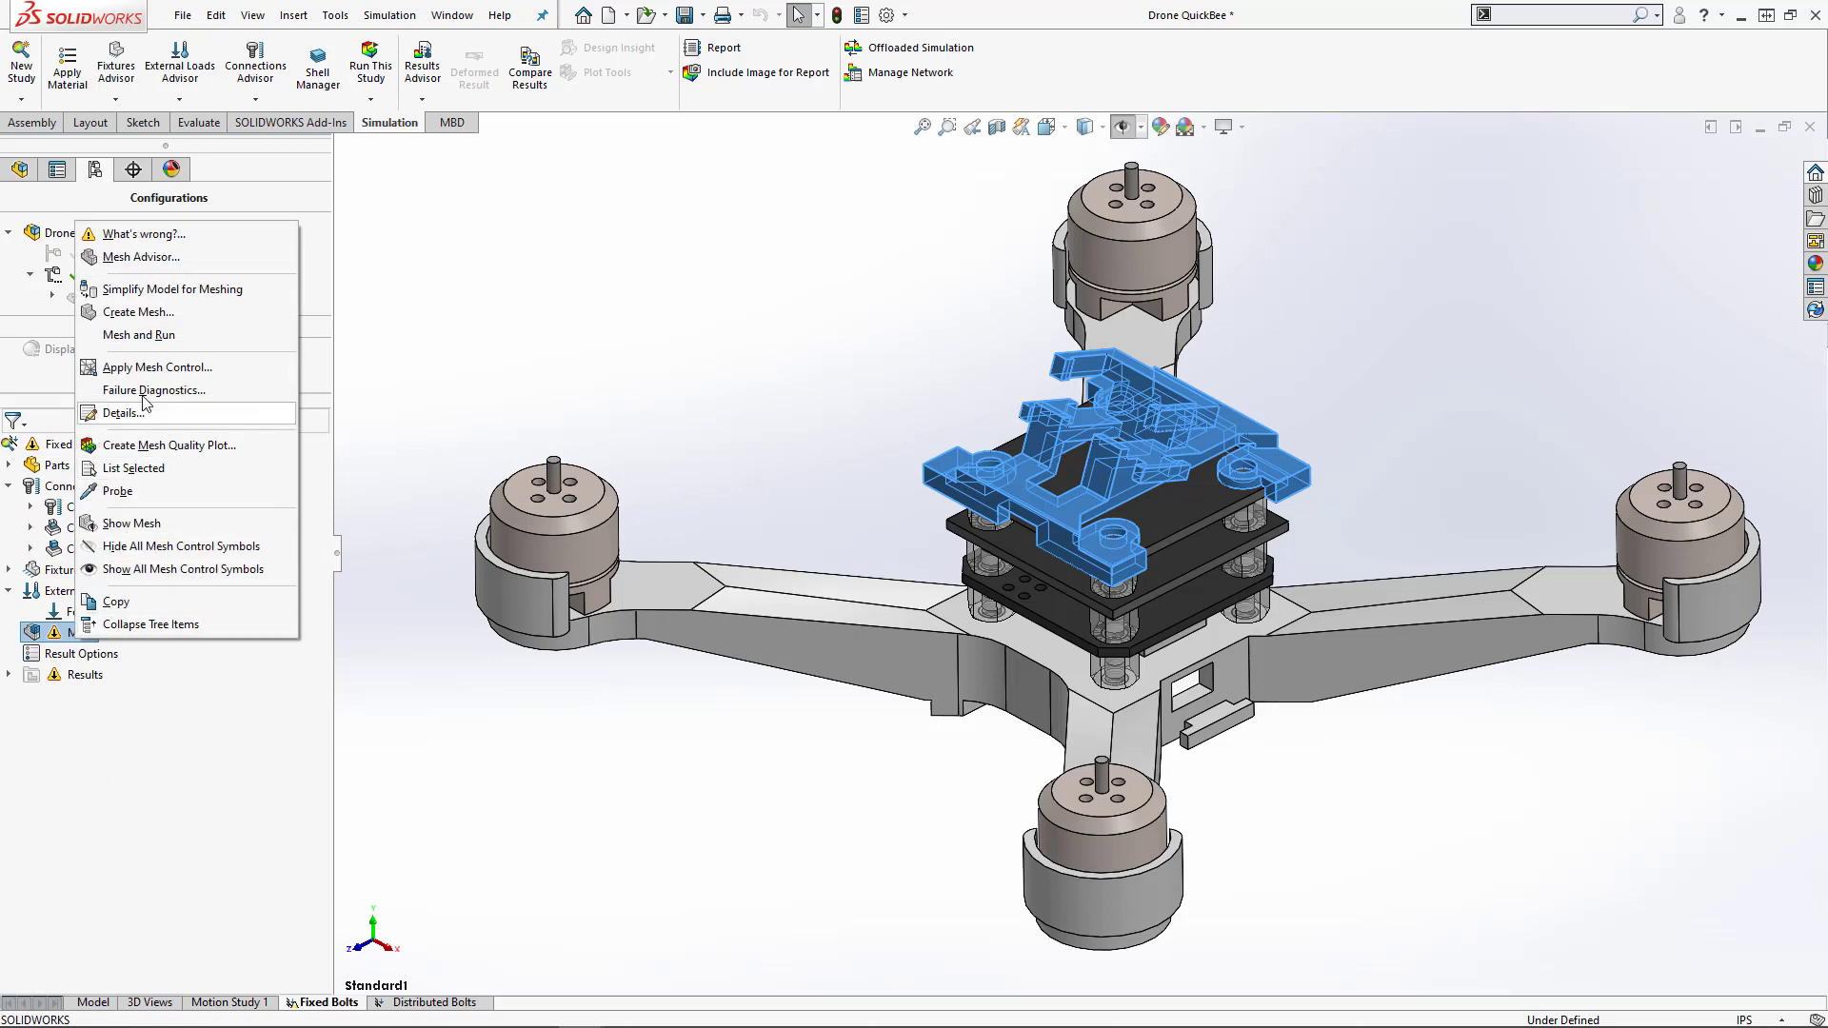
click(136, 320)
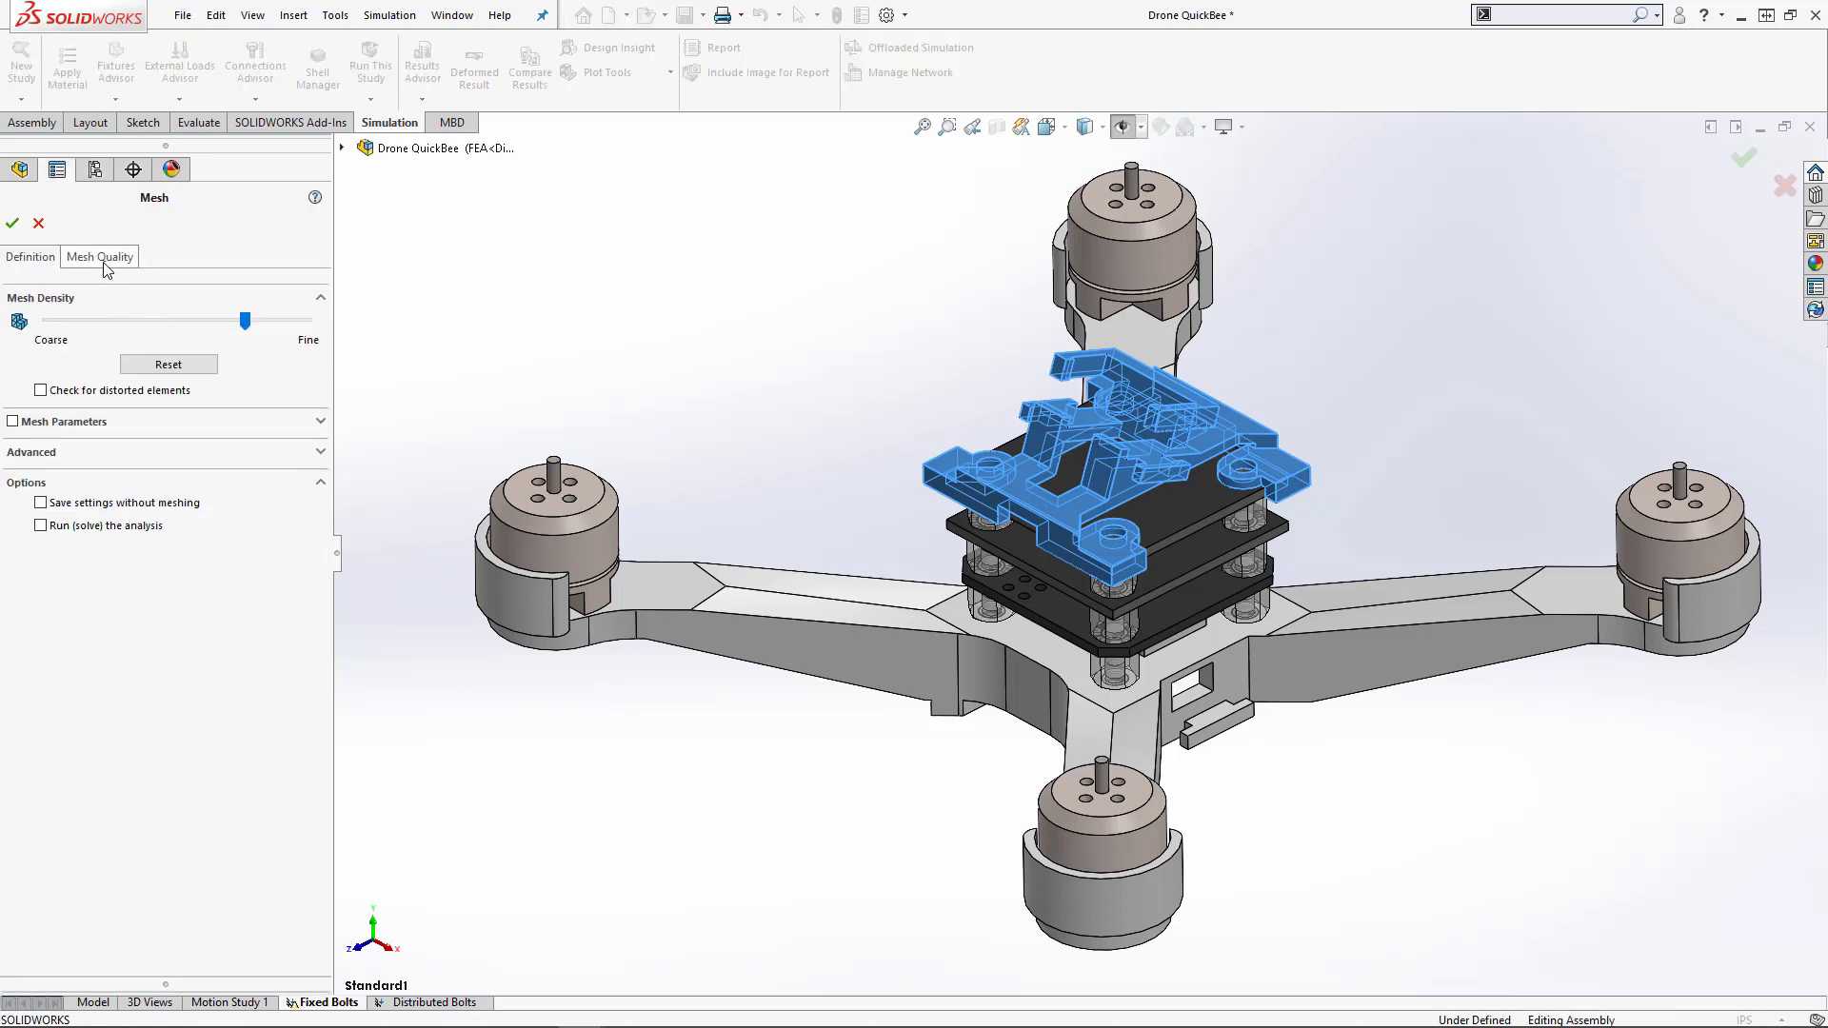
click(100, 257)
click(111, 352)
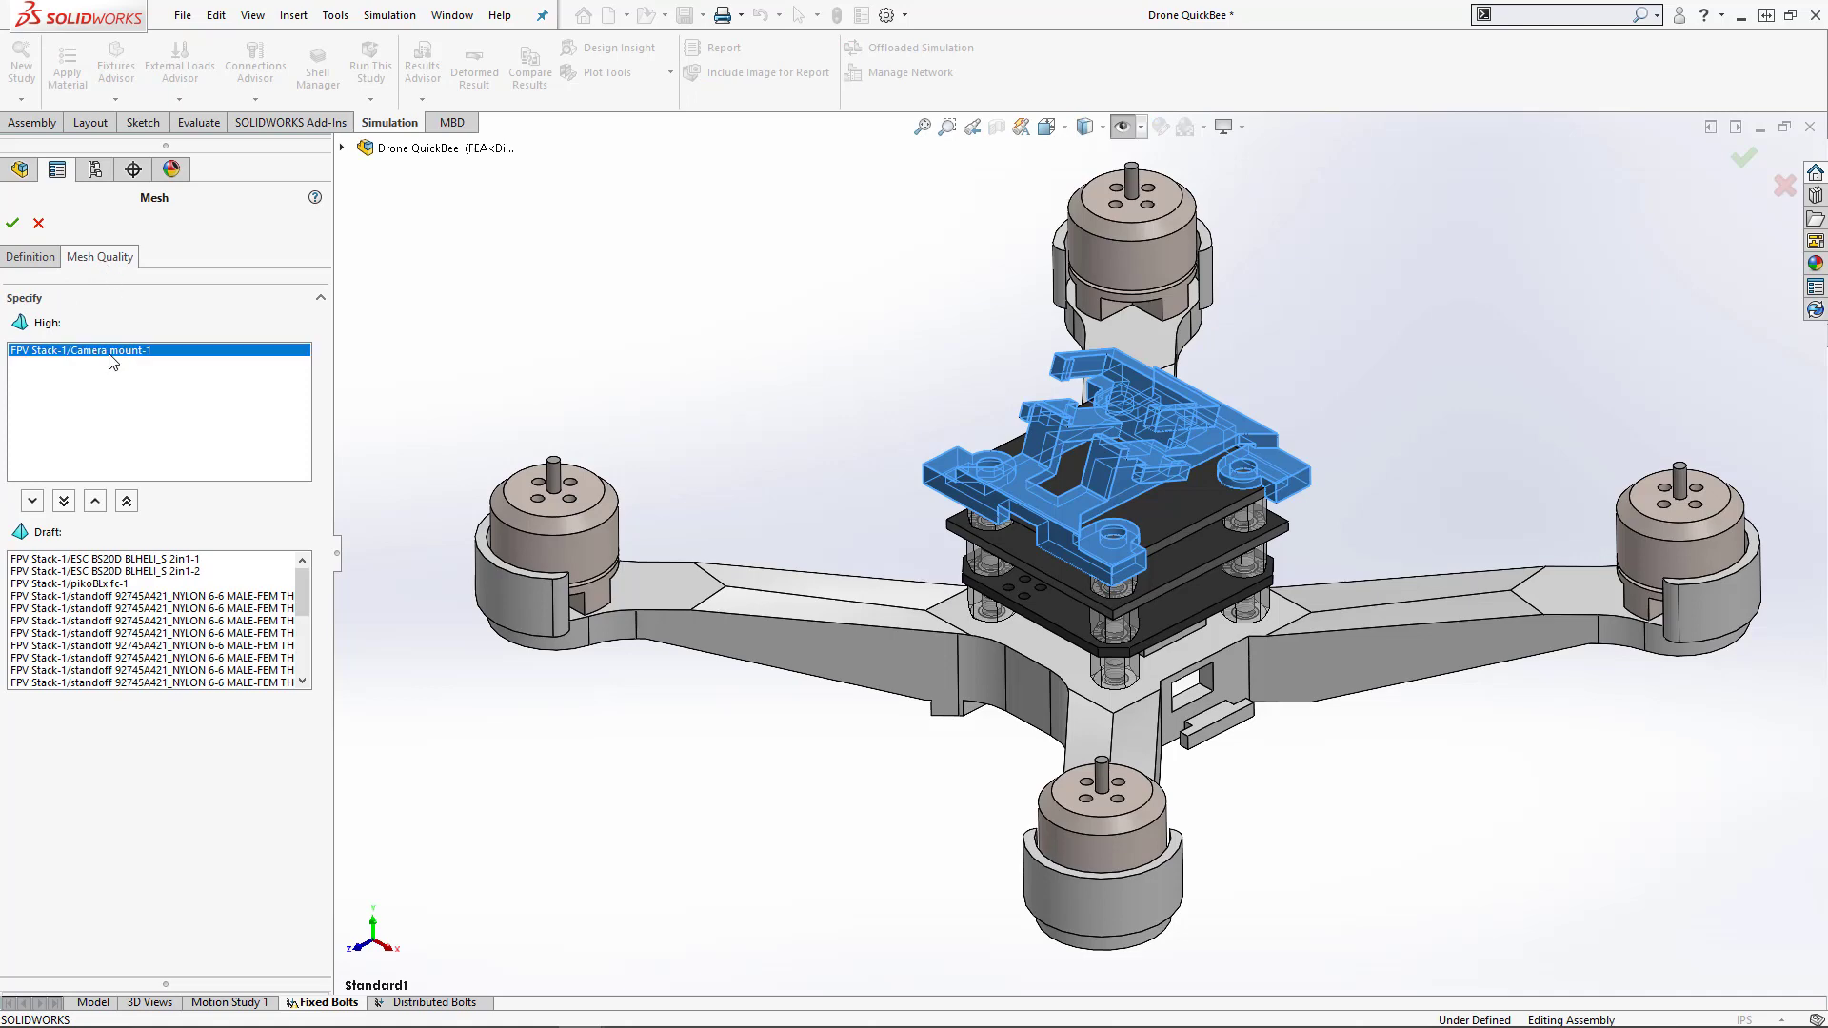
click(92, 584)
scroll(92, 590, down, 3)
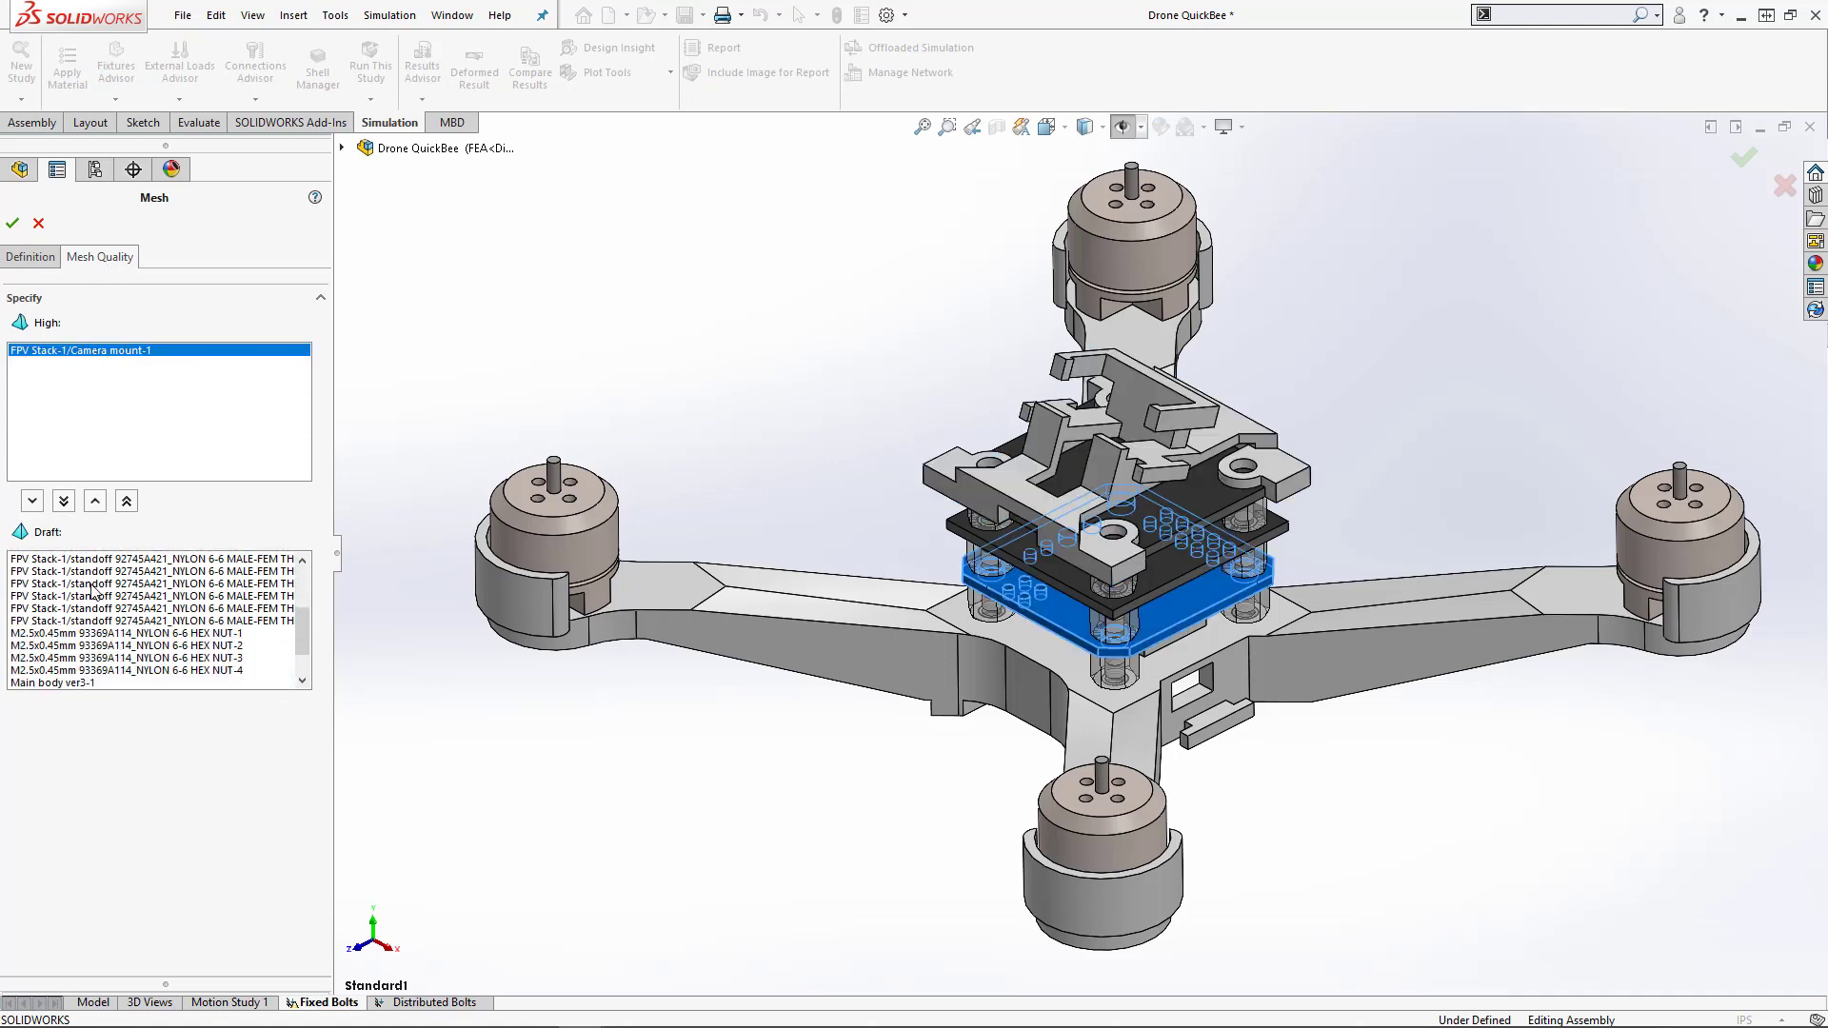
click(81, 633)
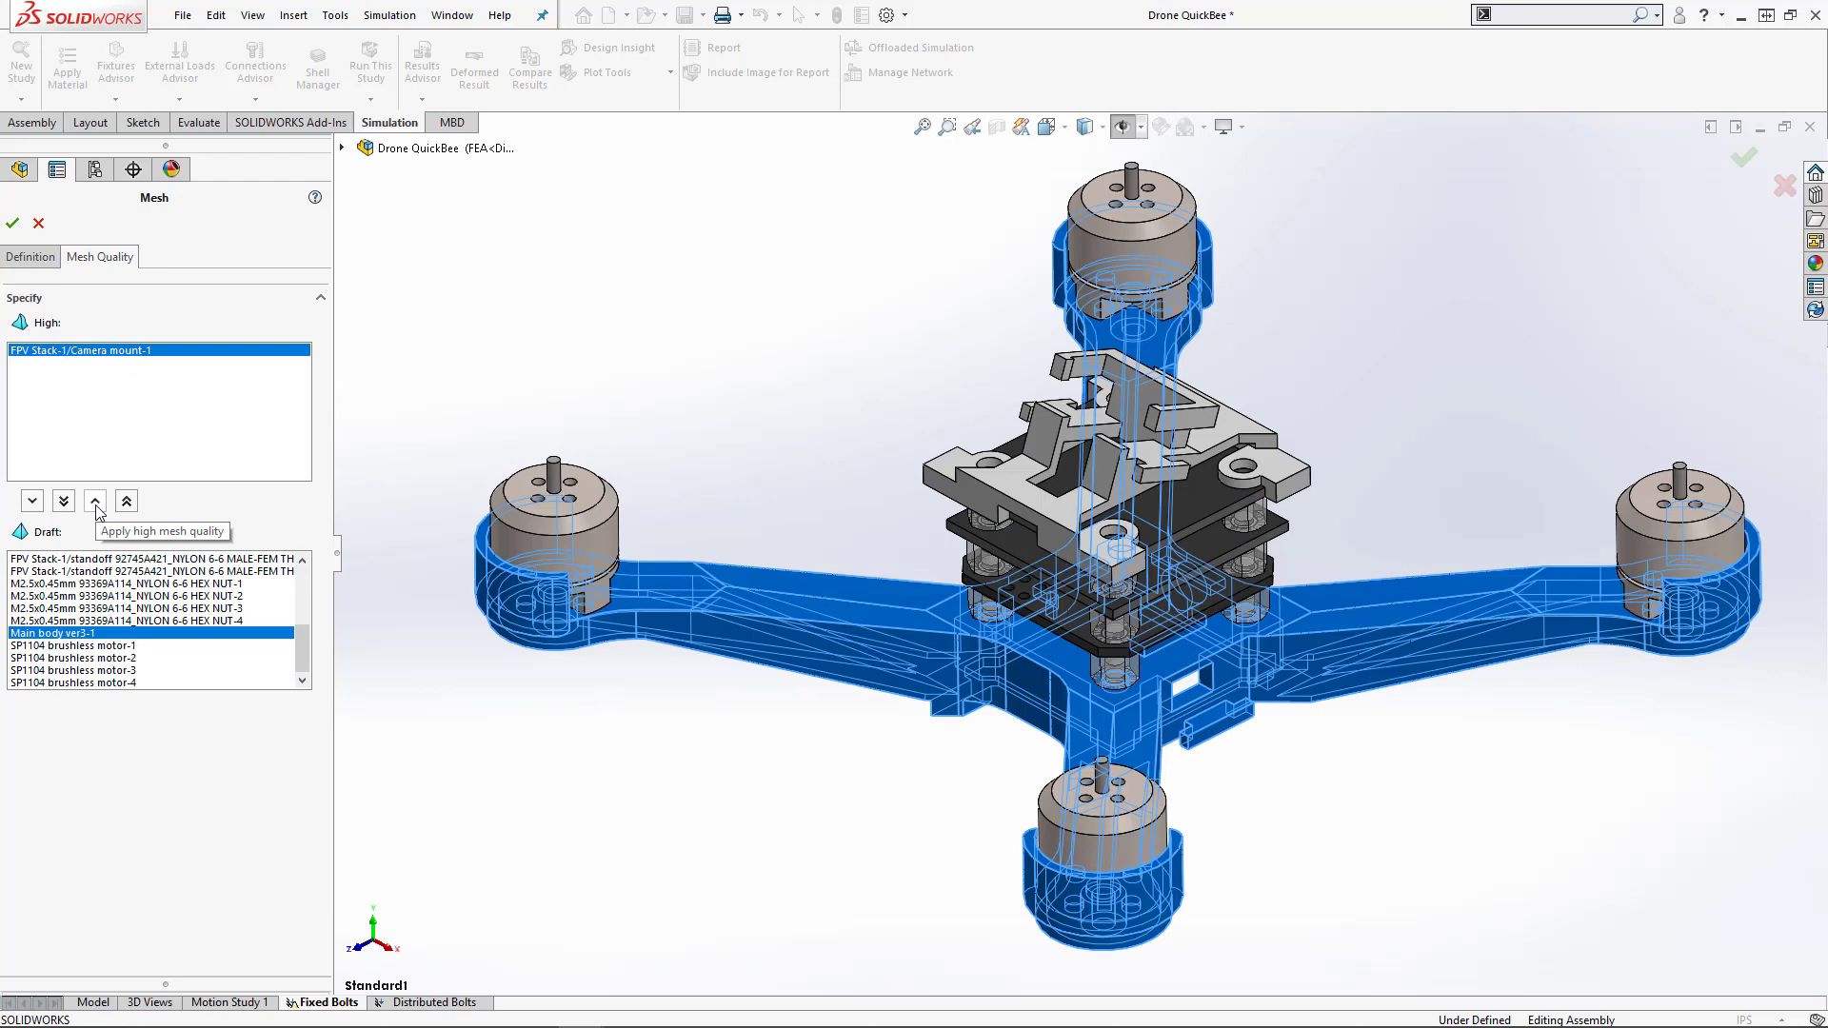
click(95, 501)
click(13, 223)
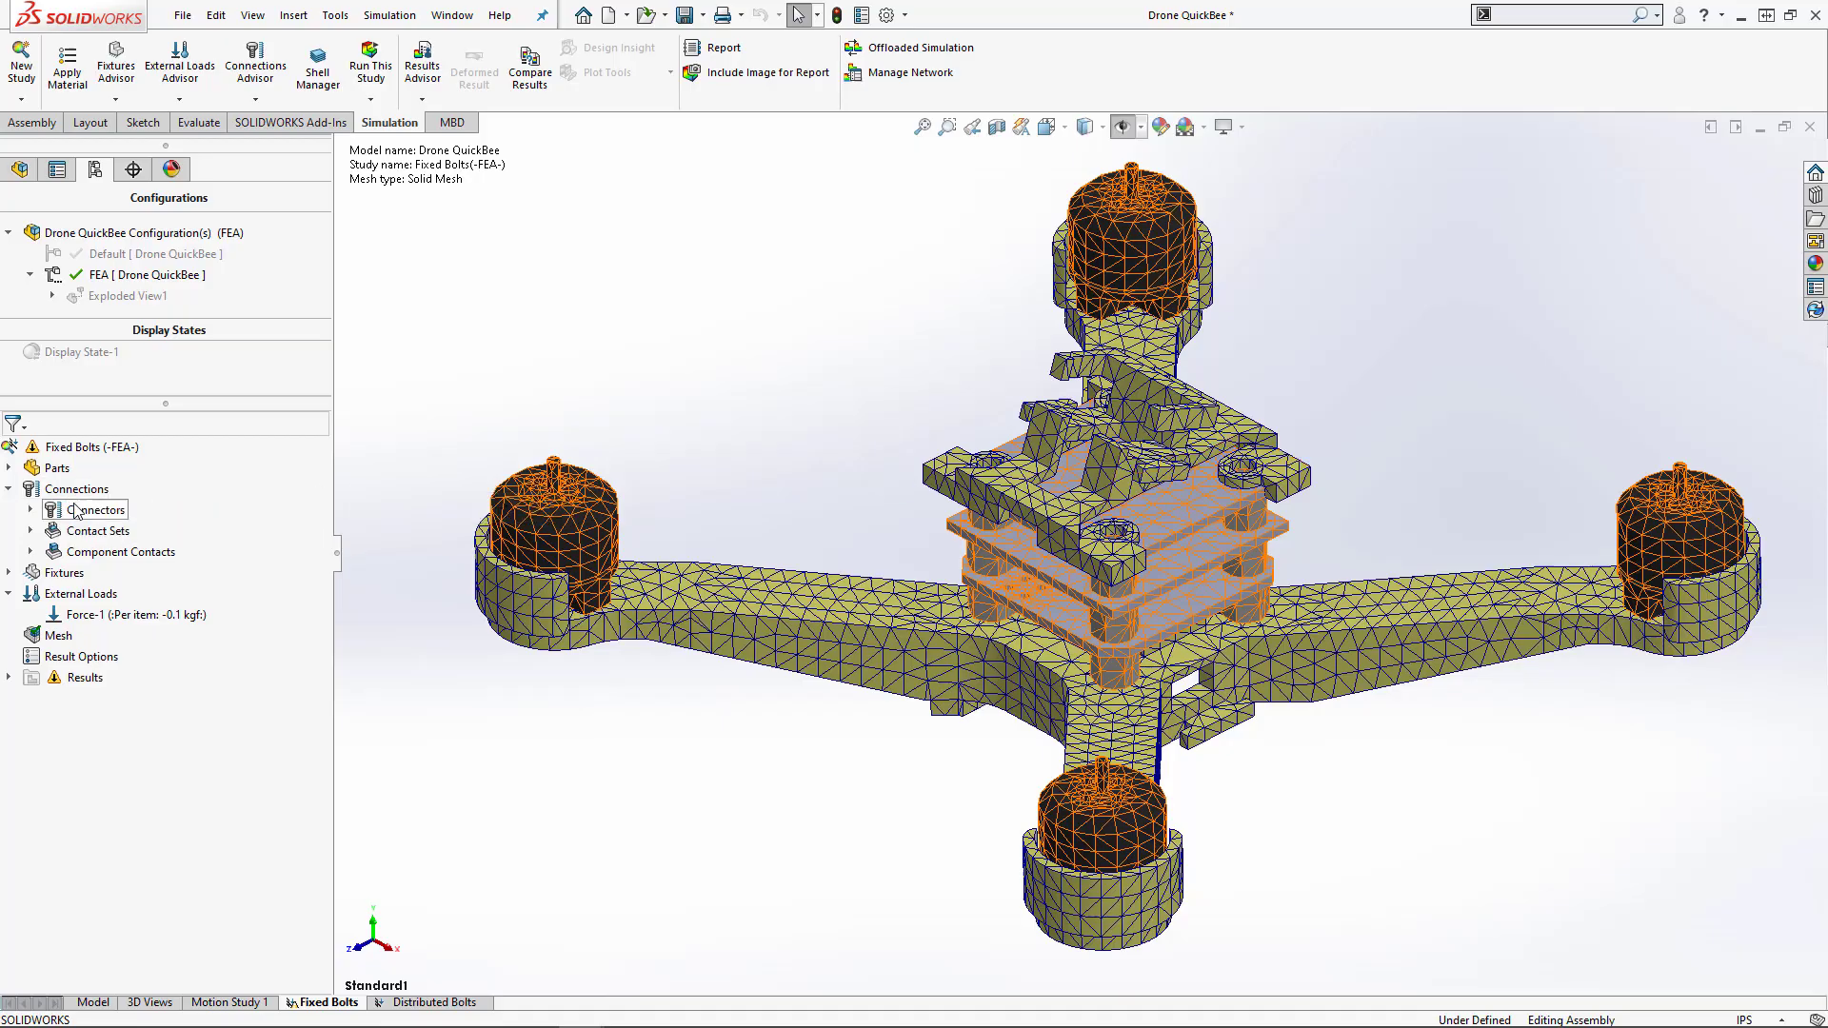
- Review Bolt Group-1's Counterbore Screw-1: rigid, 4.5 mm head, 3 mm shank, accepted unchanged
click(31, 509)
click(53, 530)
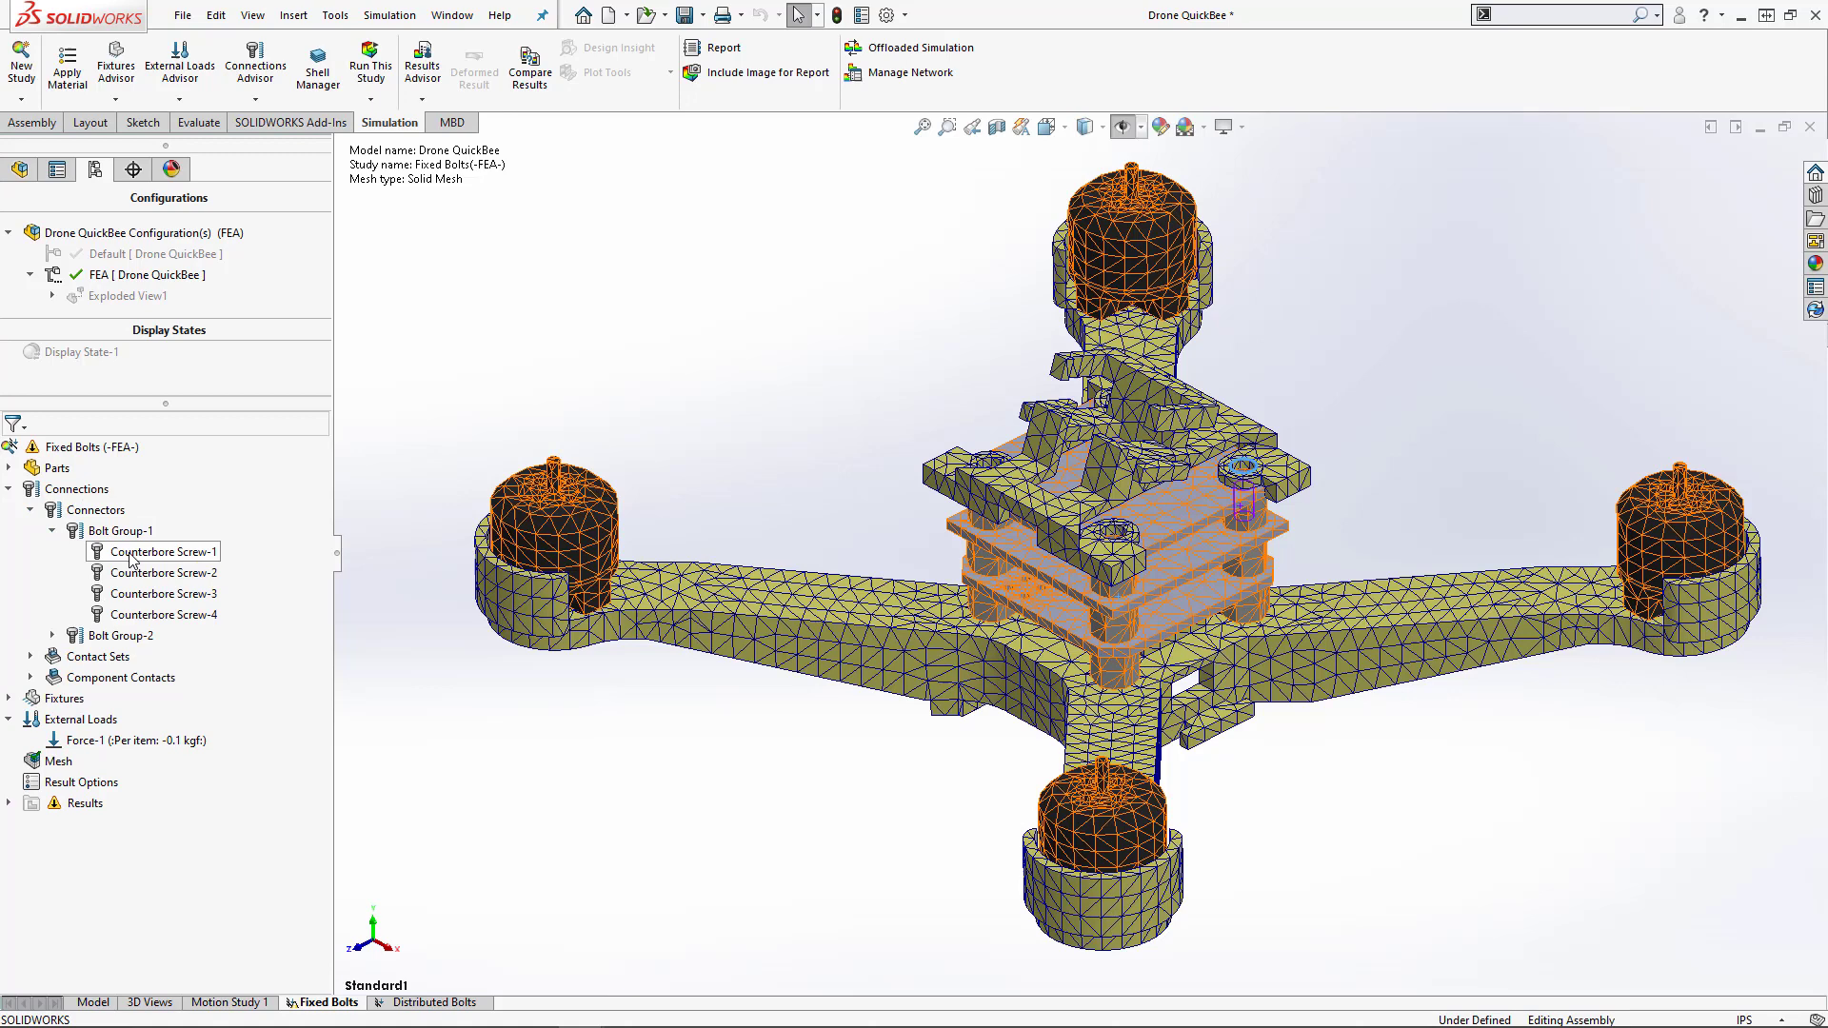
click(131, 553)
right_click(132, 554)
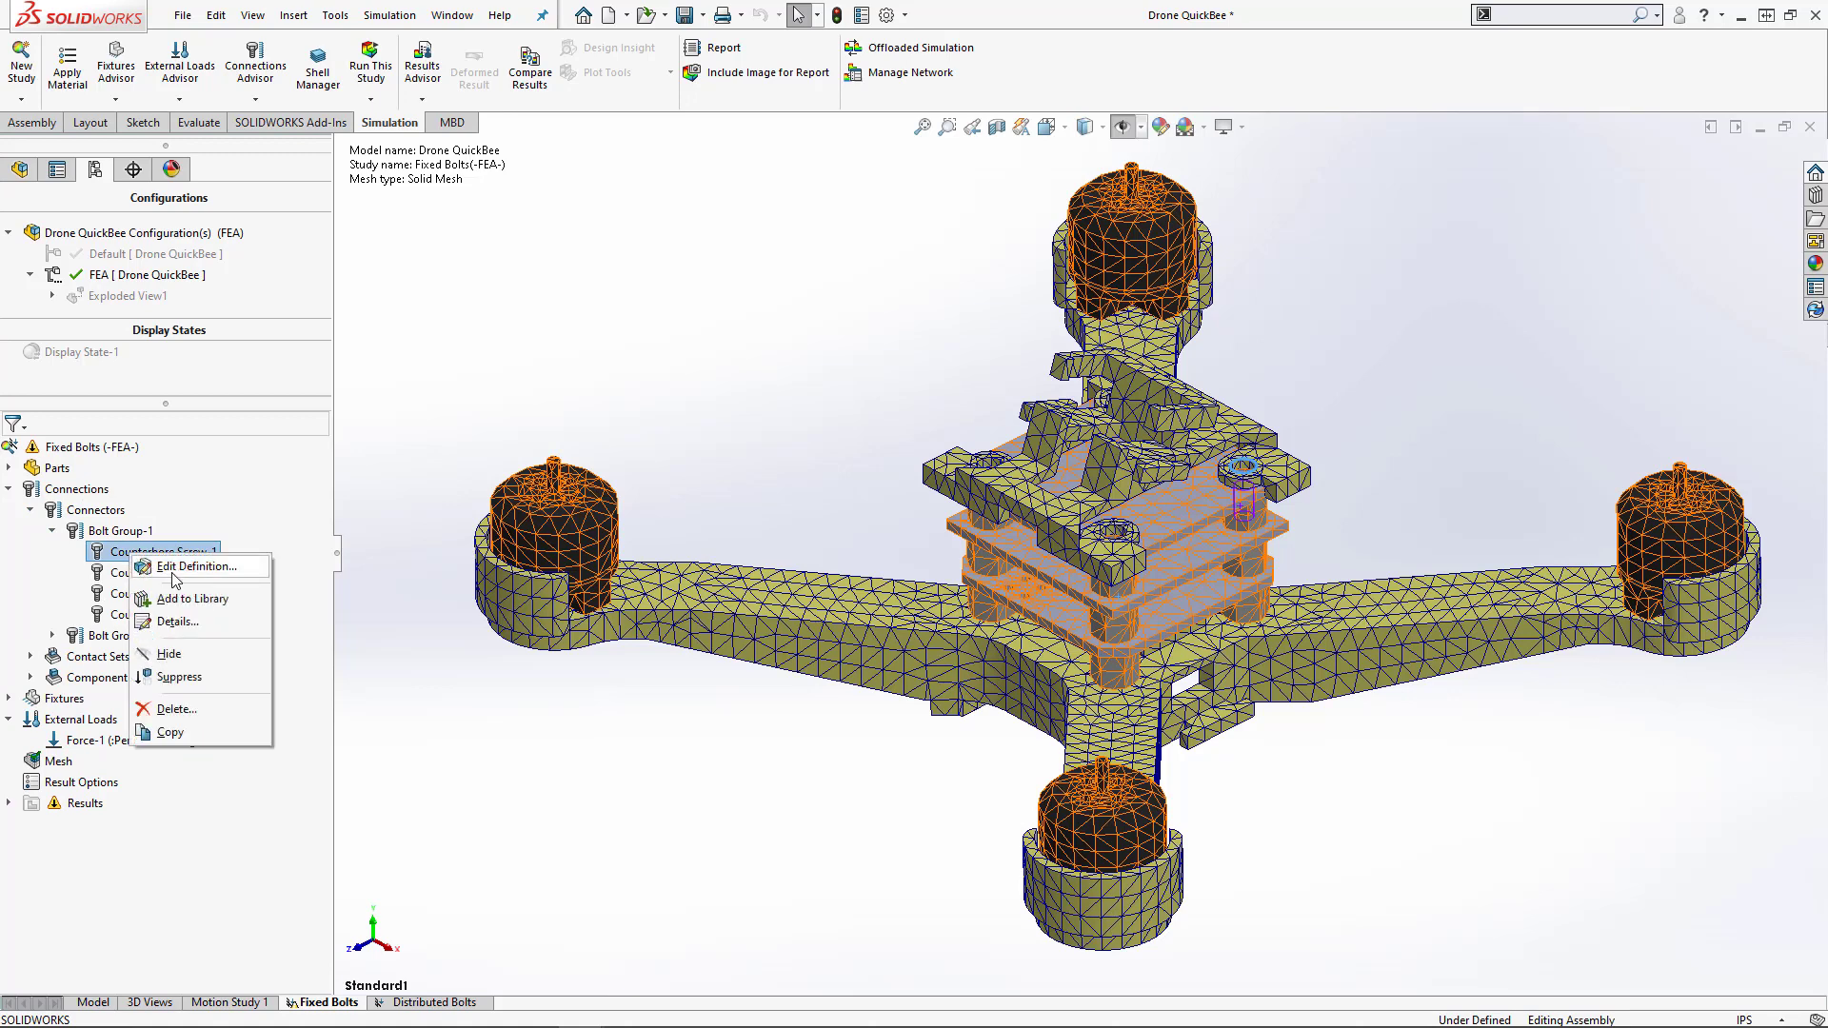
key(Escape)
double_click(1303, 493)
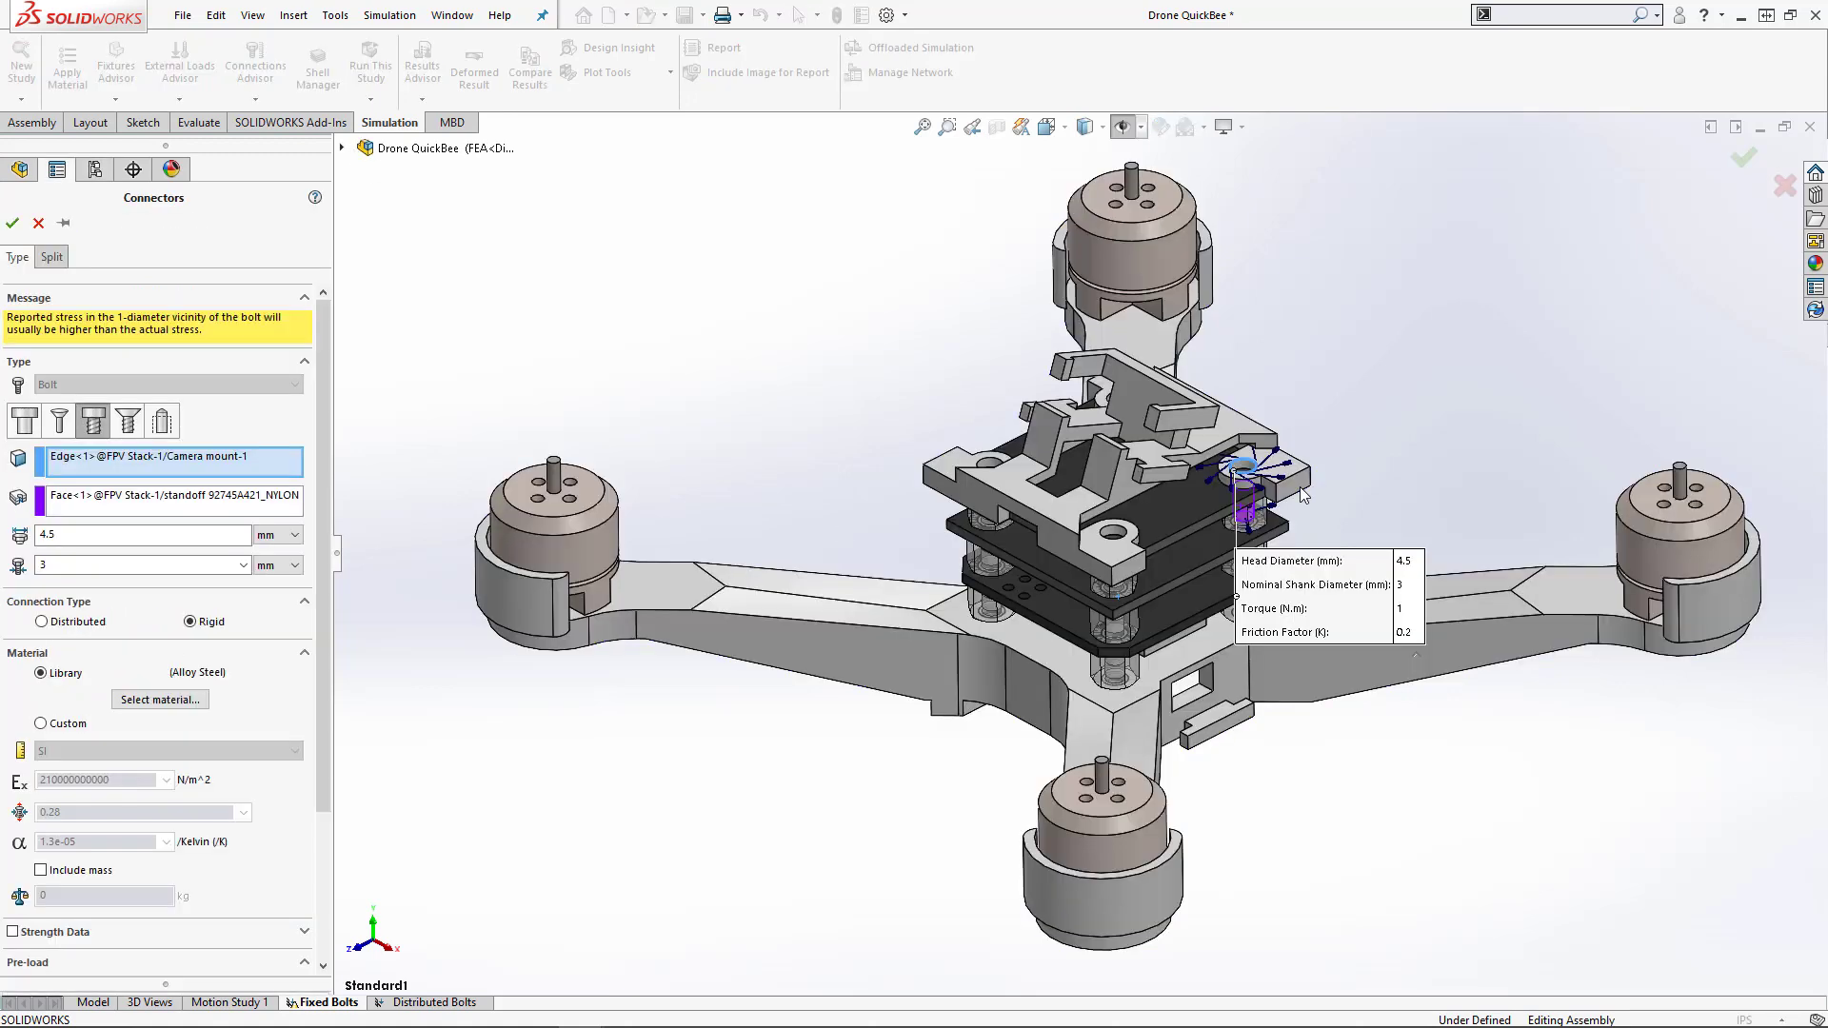
scroll(1271, 478, down, 5)
scroll(1267, 478, down, 5)
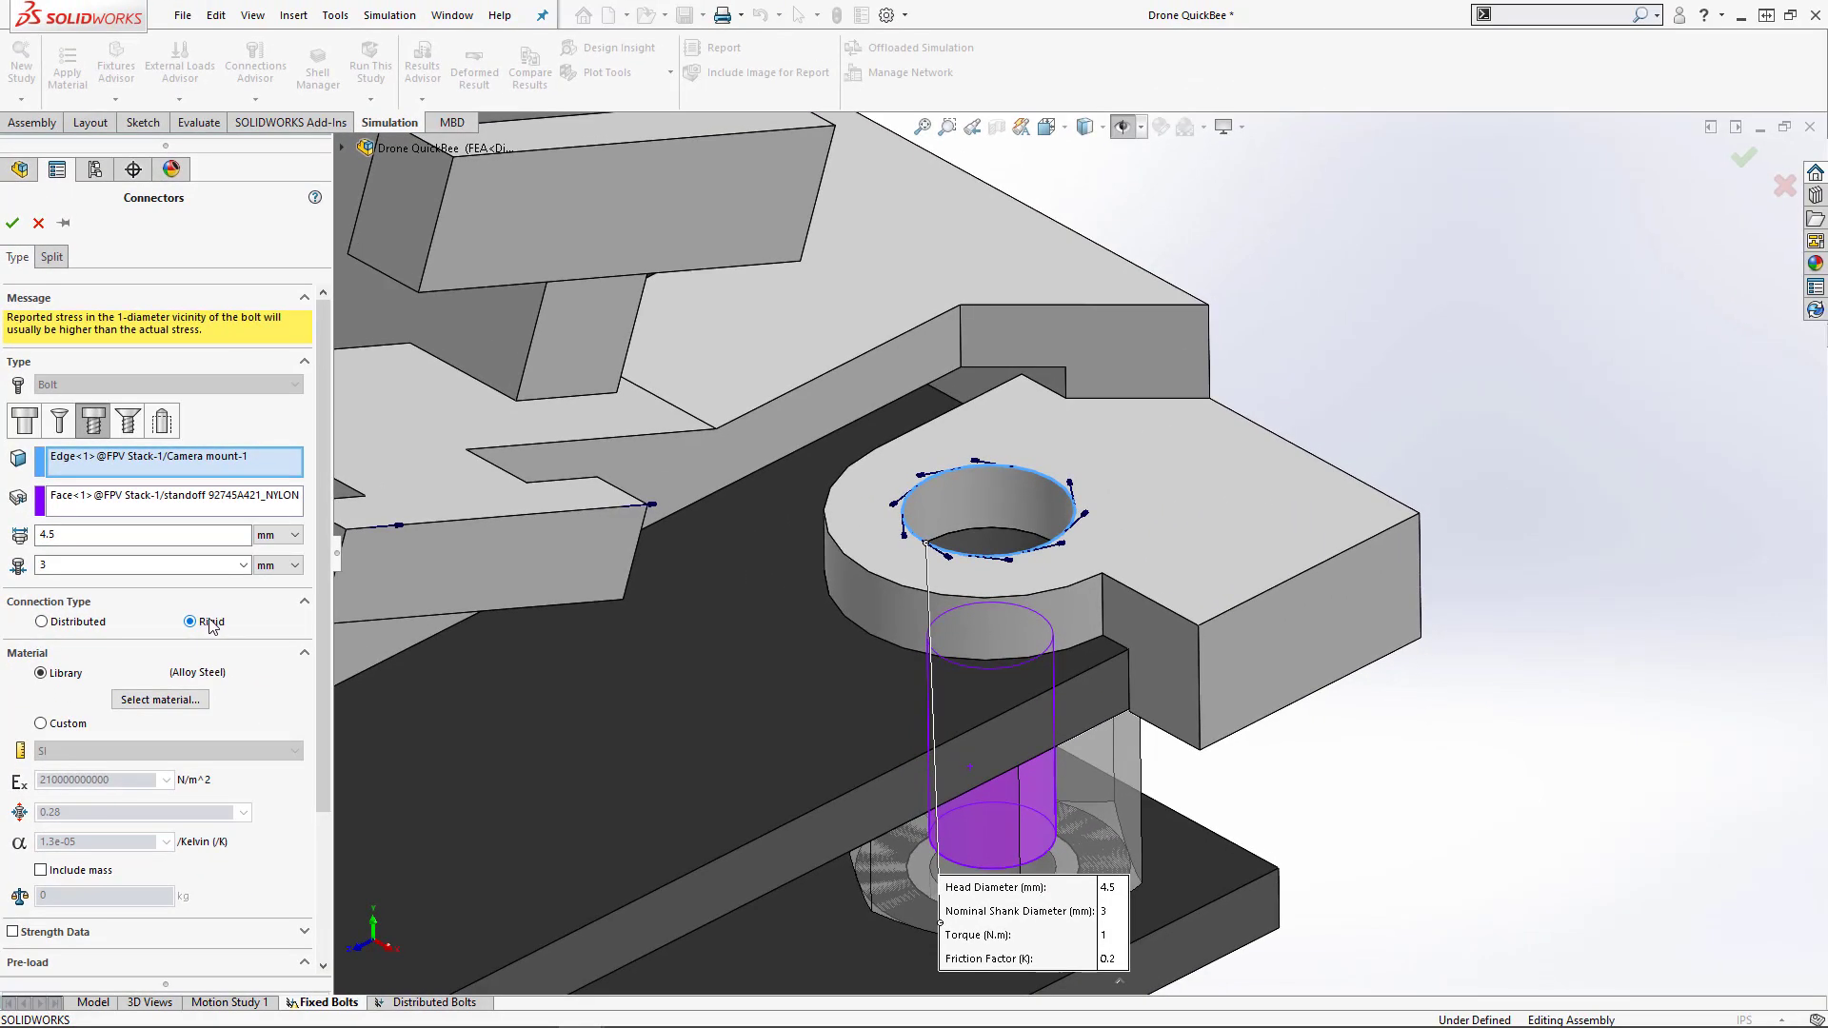
drag(321, 622, 305, 800)
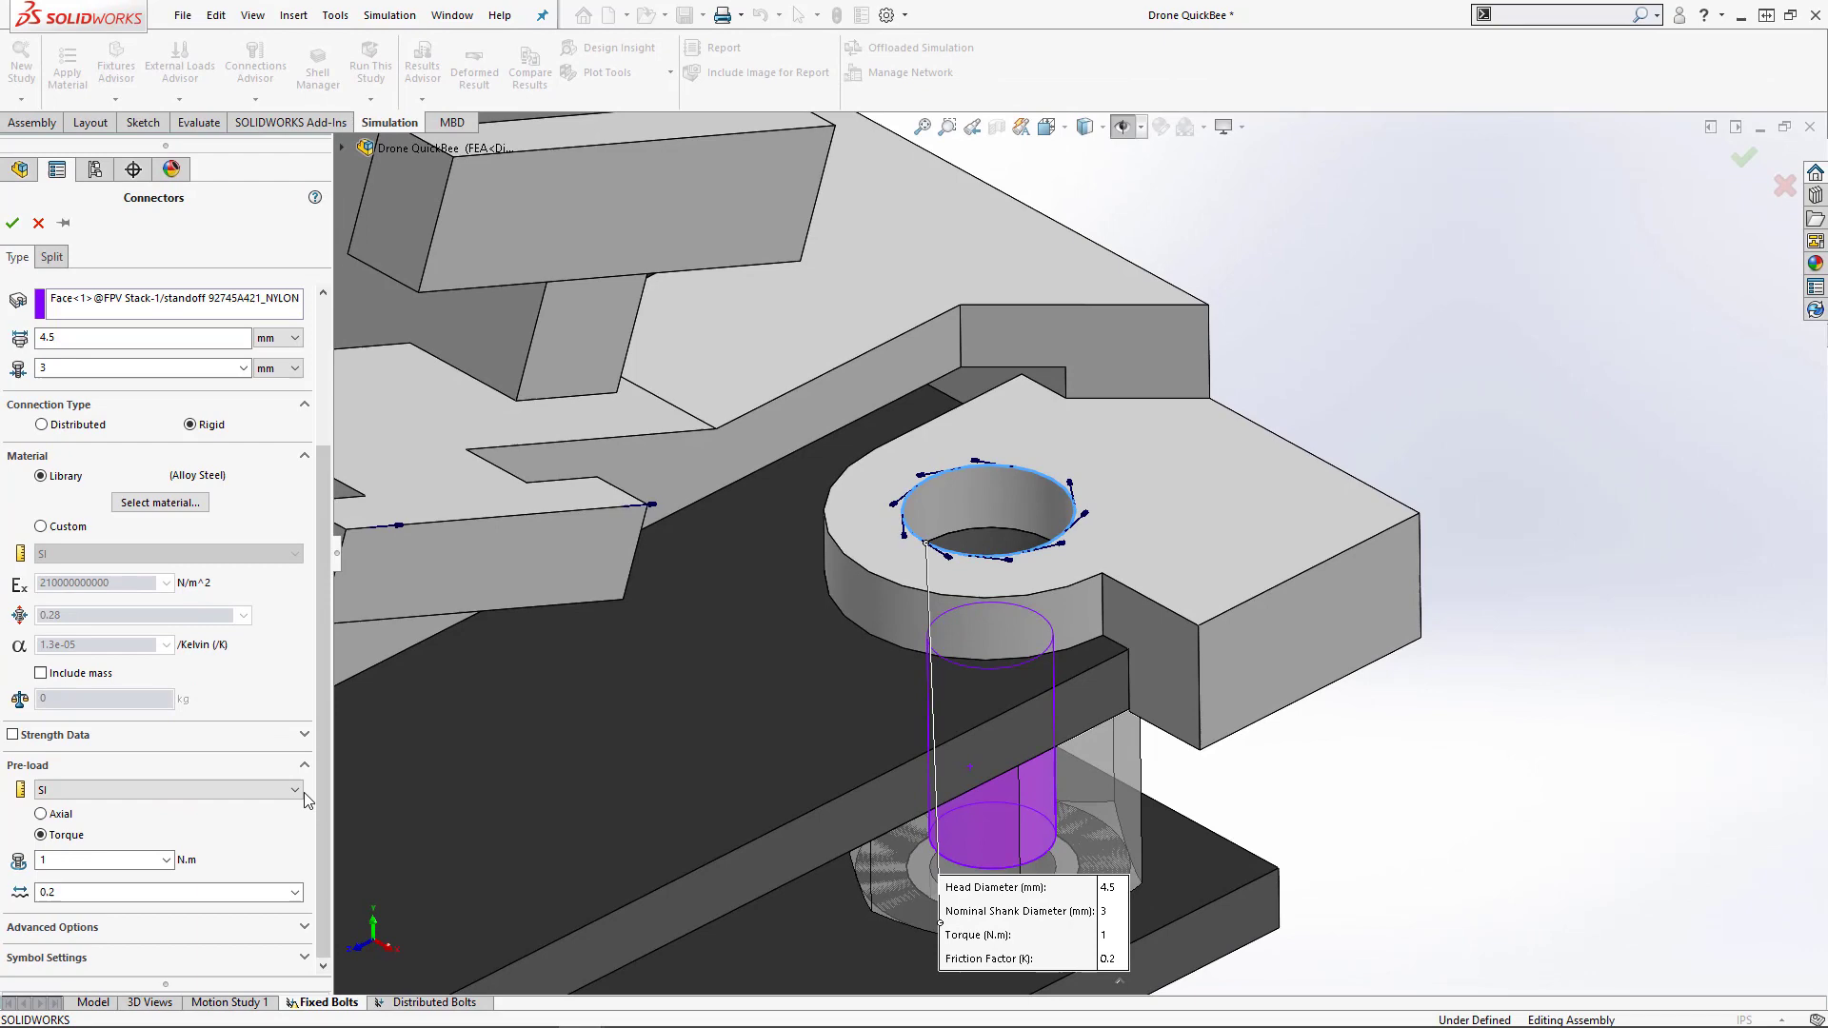
click(13, 222)
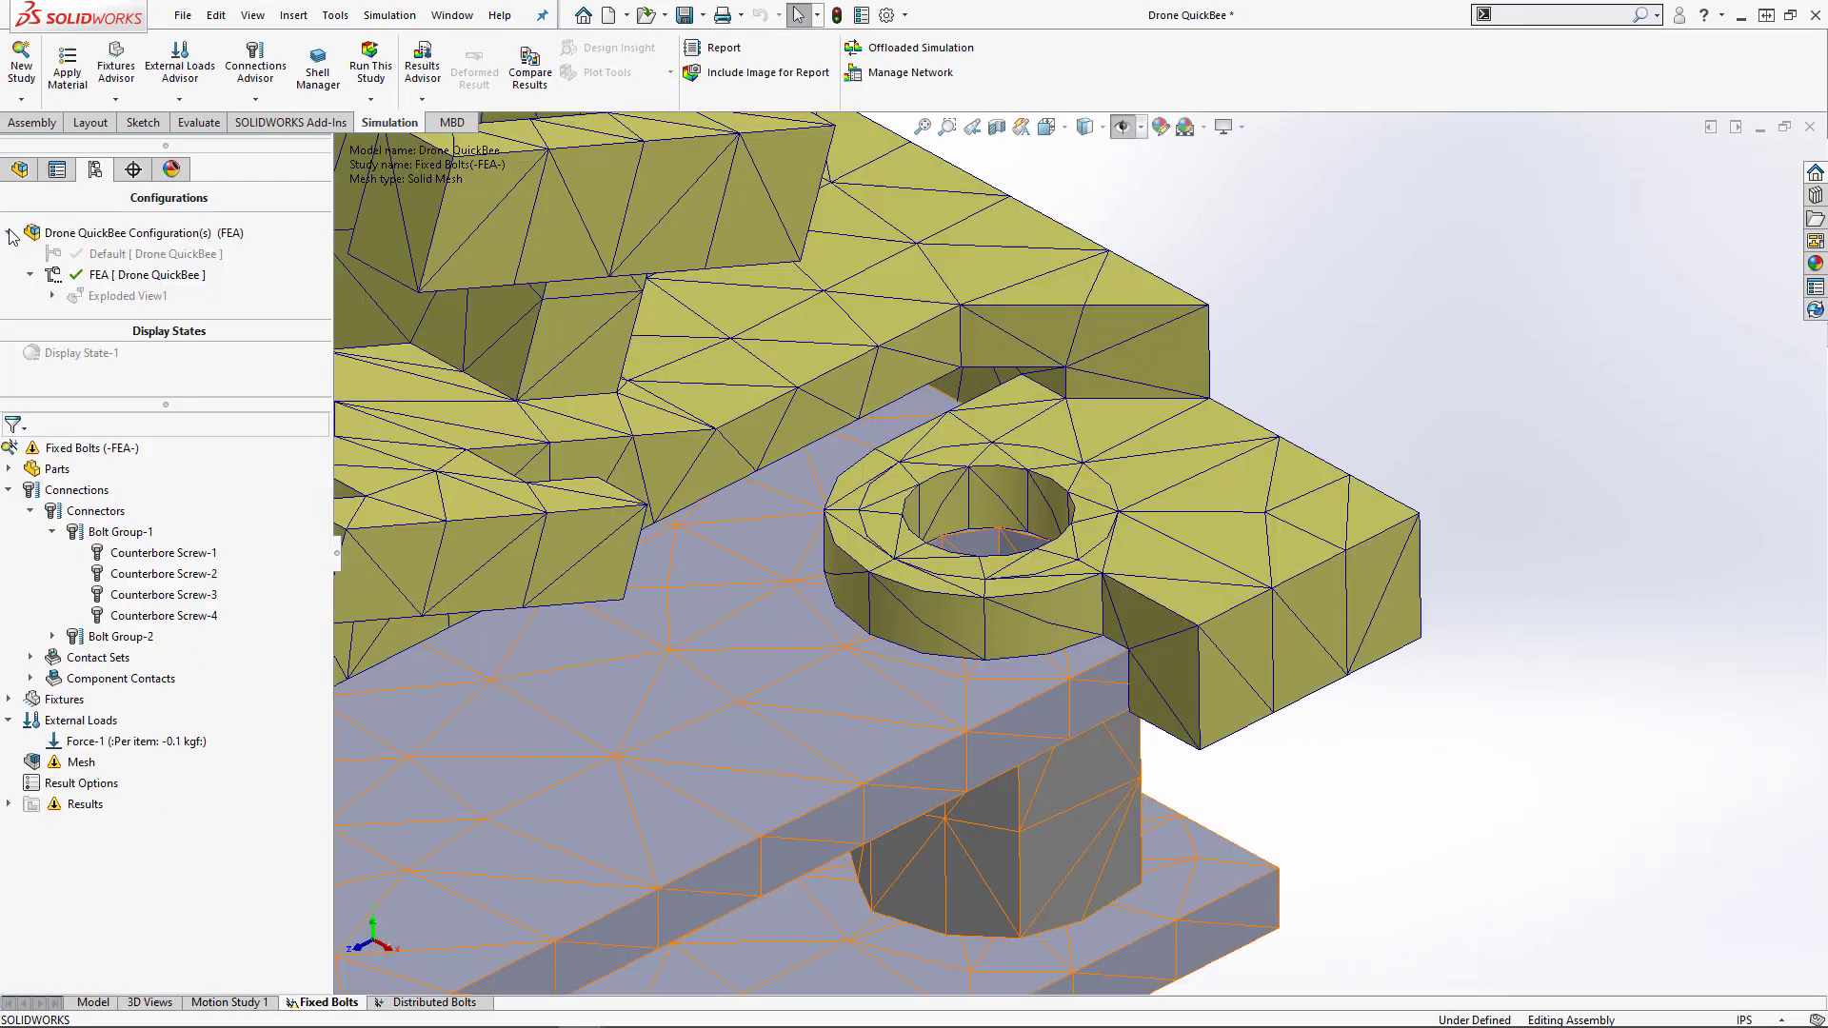
- Run Fixed Bolts and show the camera mount's von Mises stress, max 106.899 MPa
click(83, 454)
right_click(83, 453)
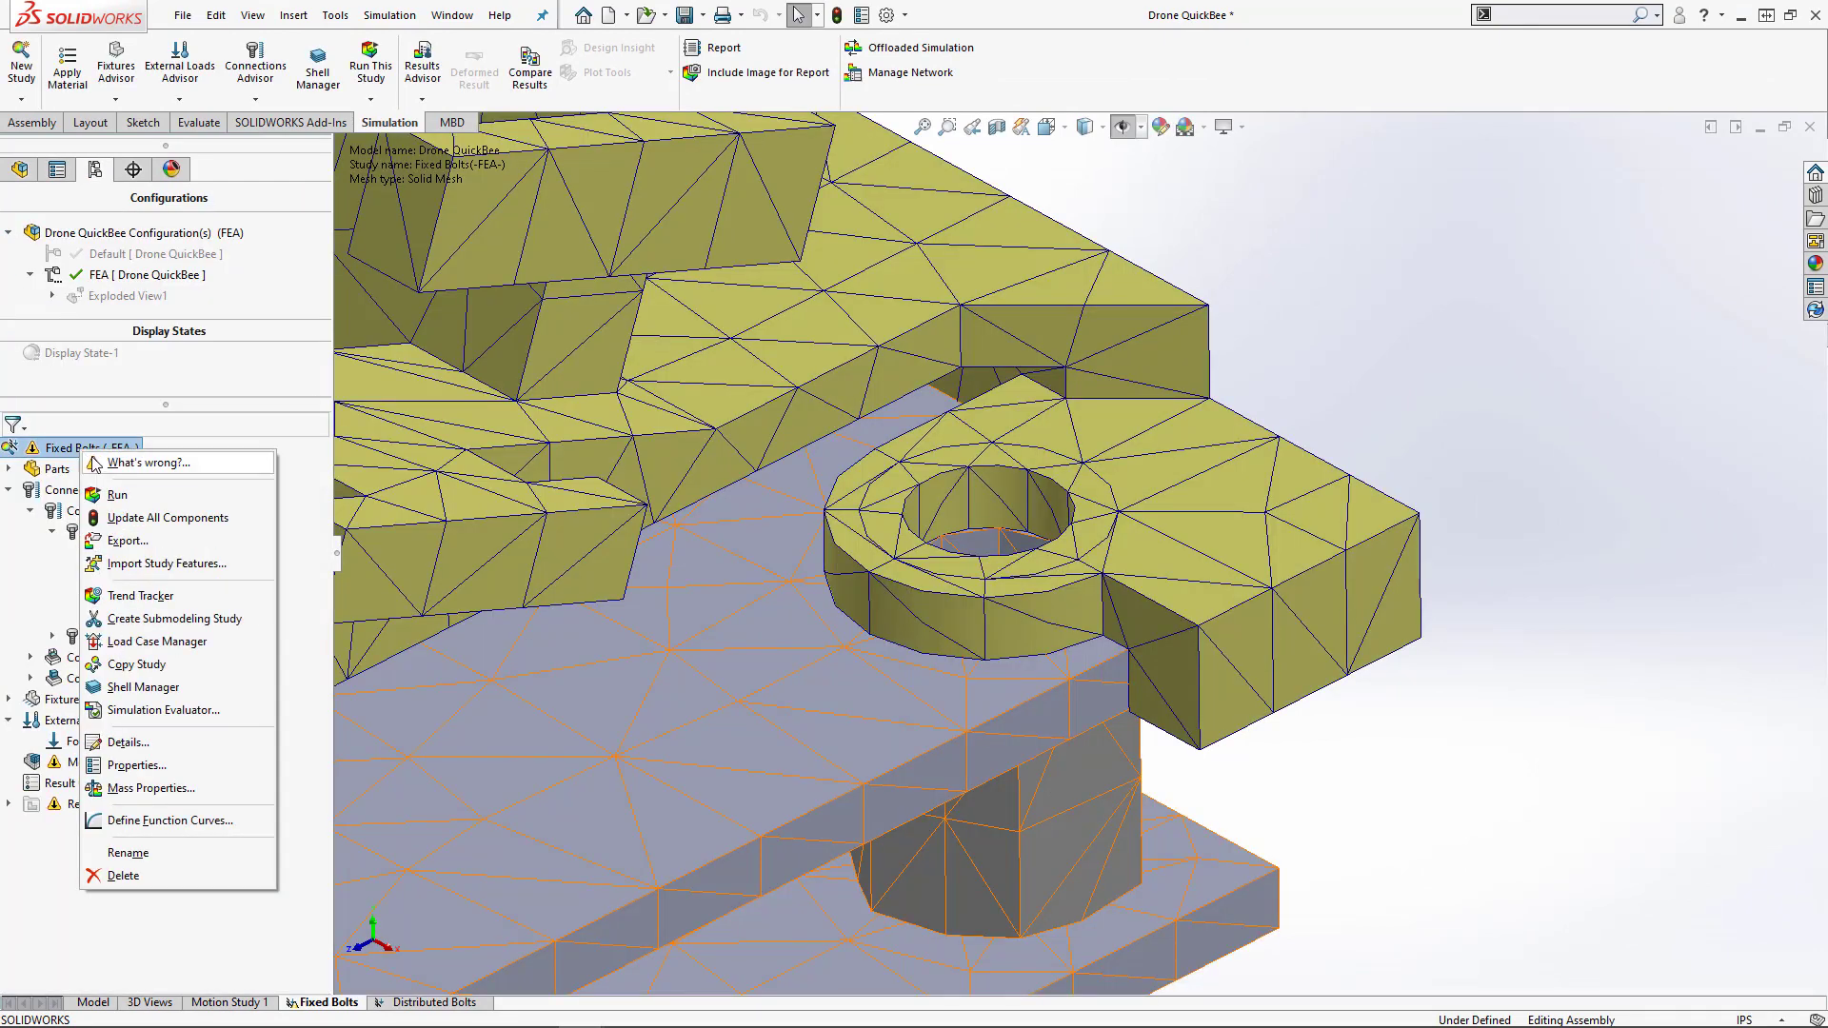
click(110, 493)
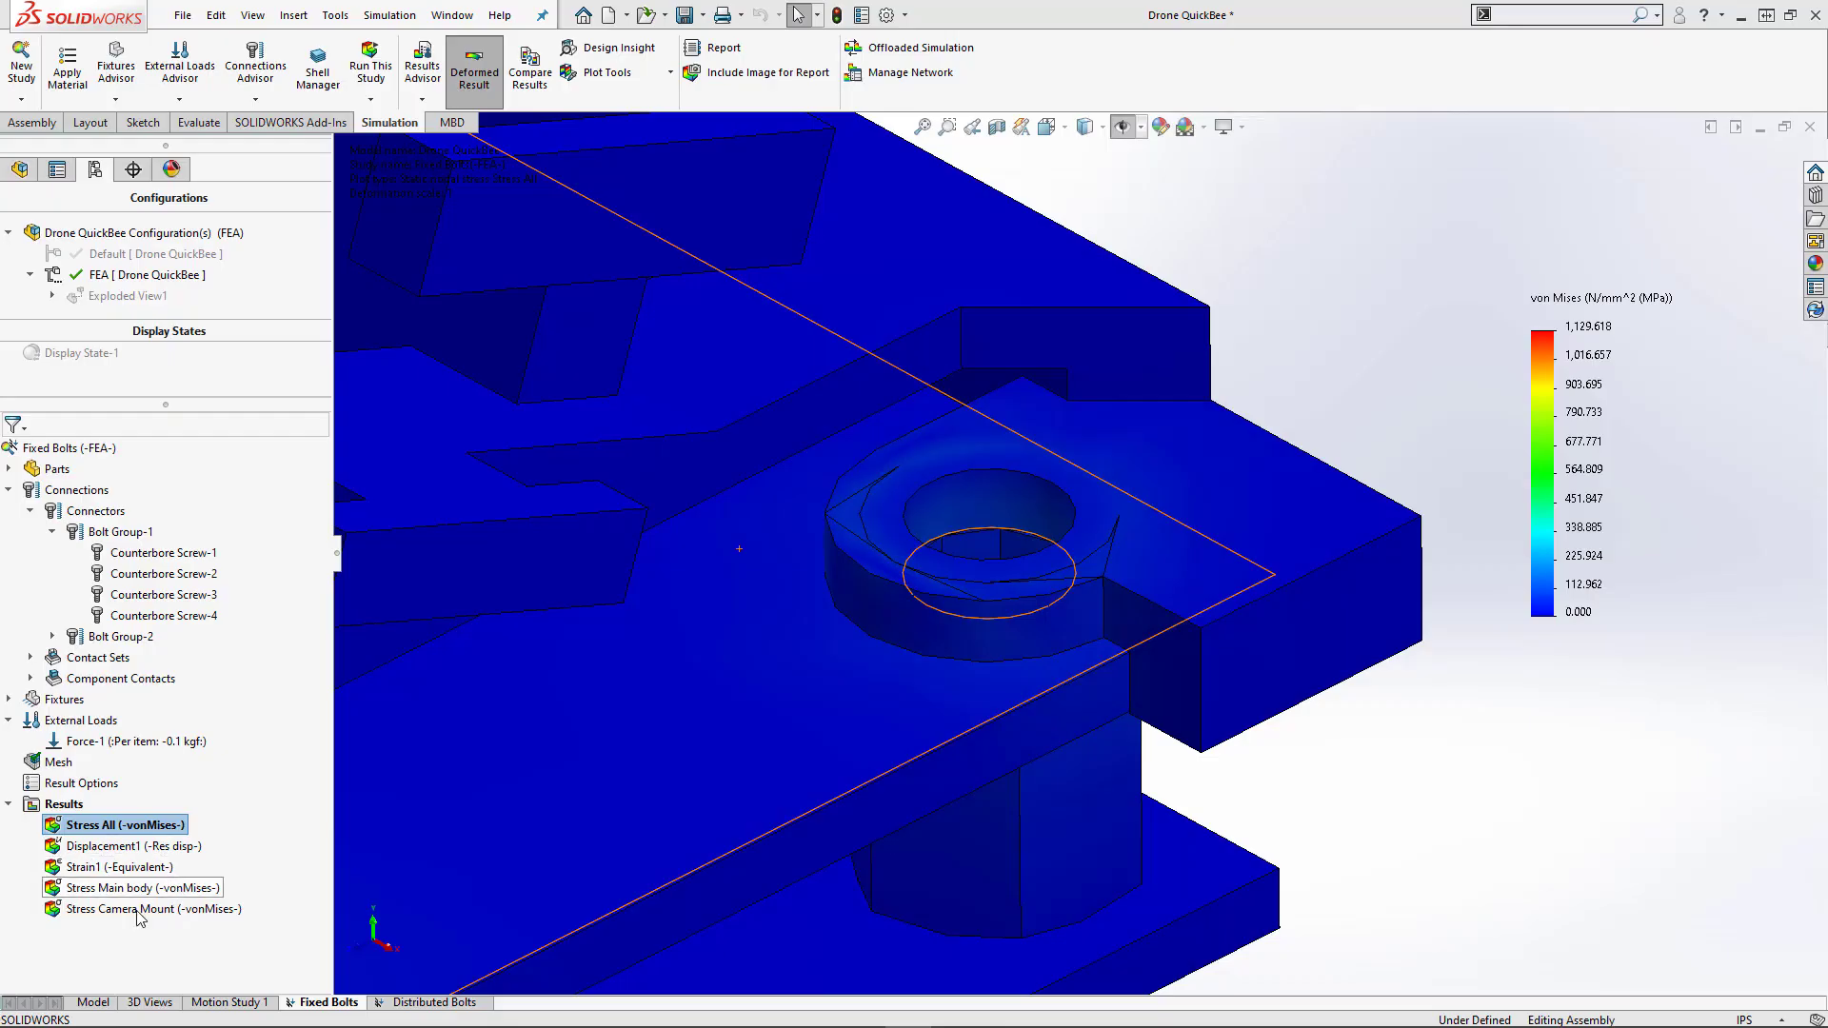
double_click(140, 910)
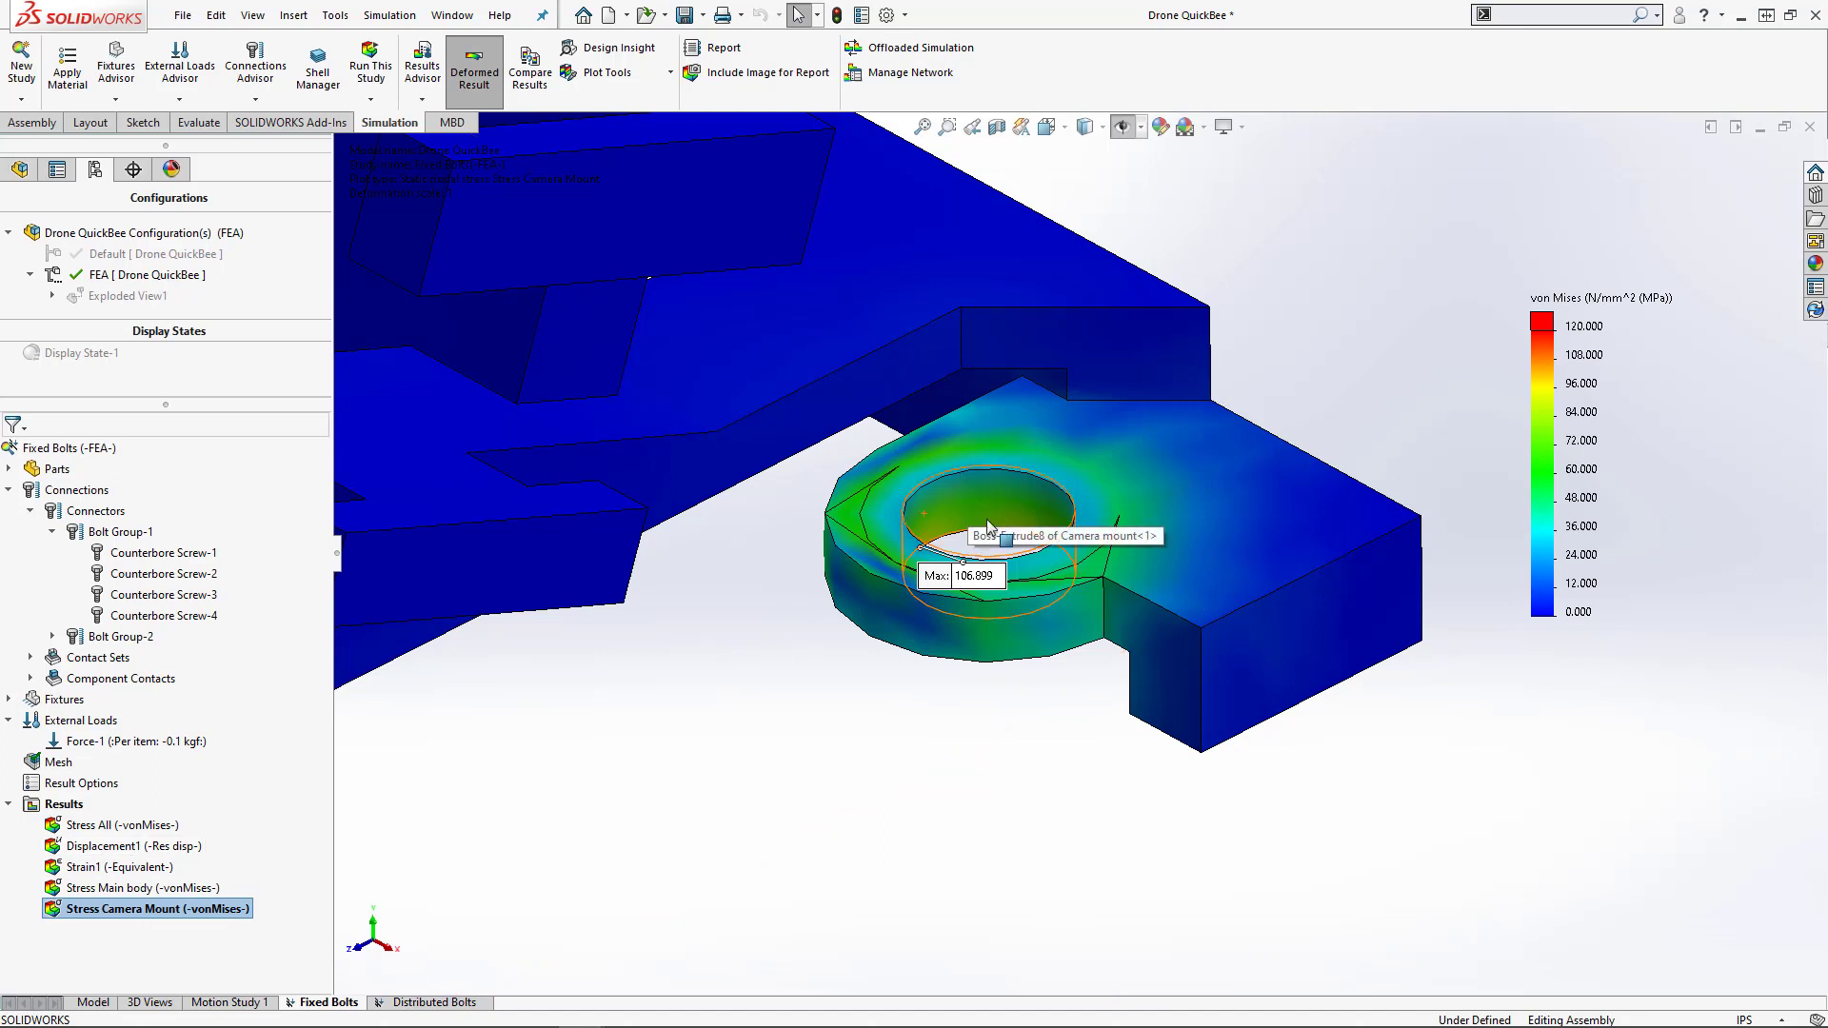
drag(755, 653, 576, 747)
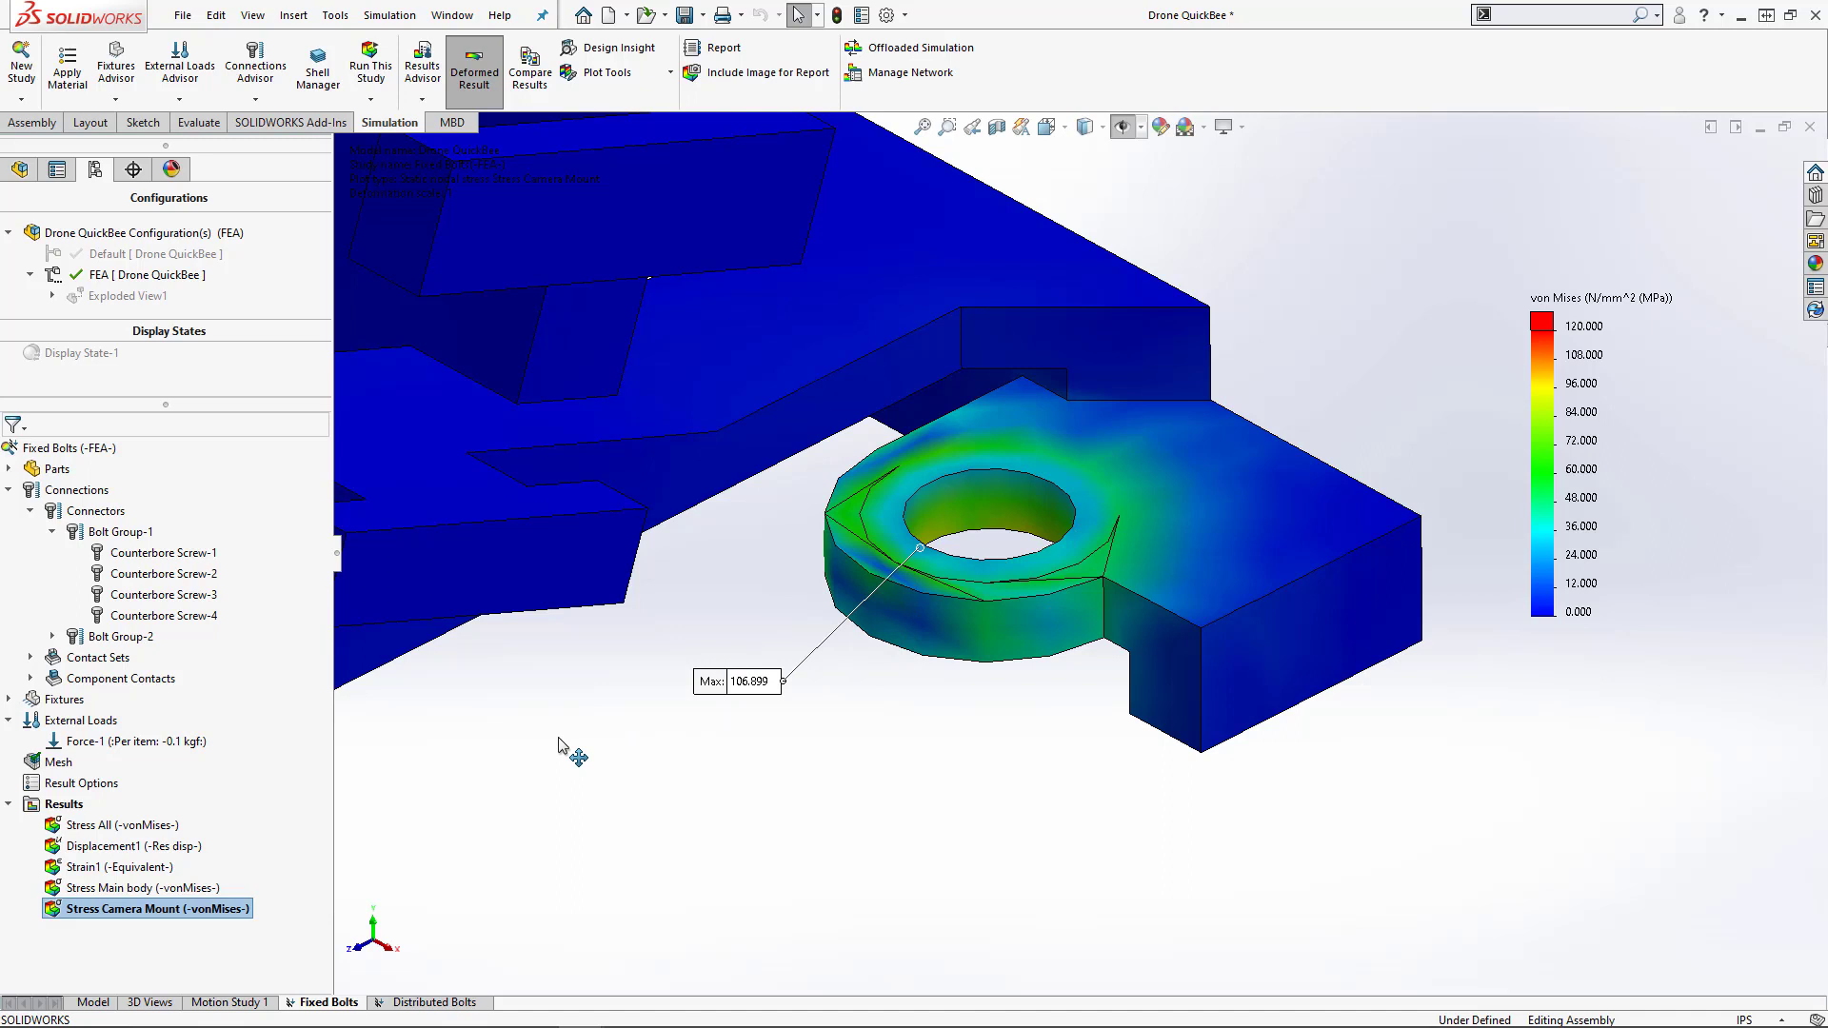